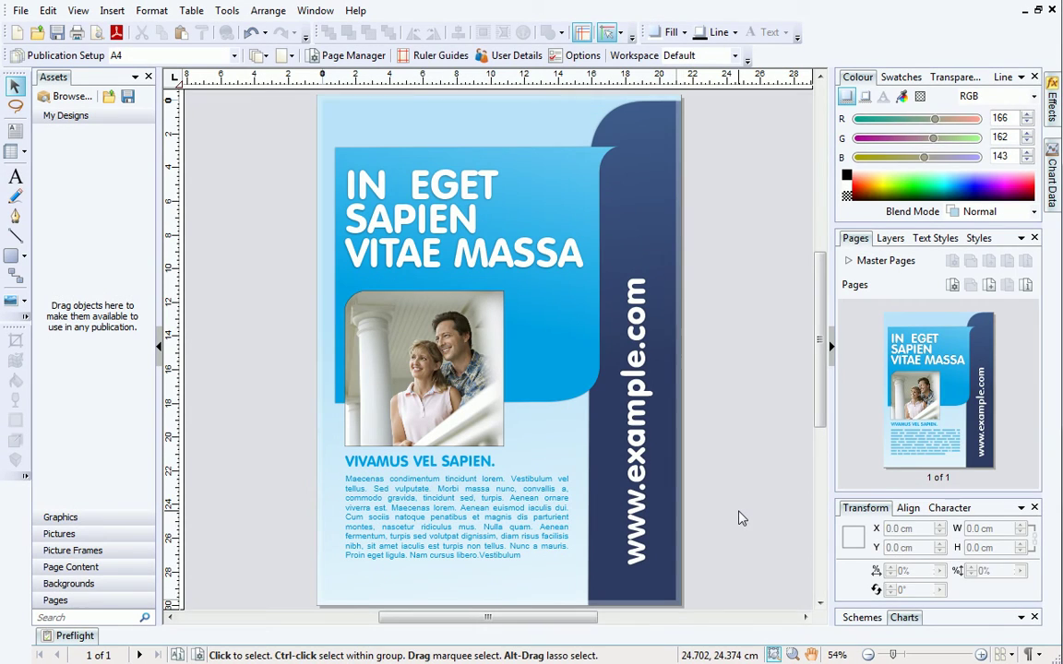
Step: Fill the curved headline backdrop with Scheme Colour 2 from the scheme-colour swatches
{"action": "left_click", "coordinate": [572, 338]}
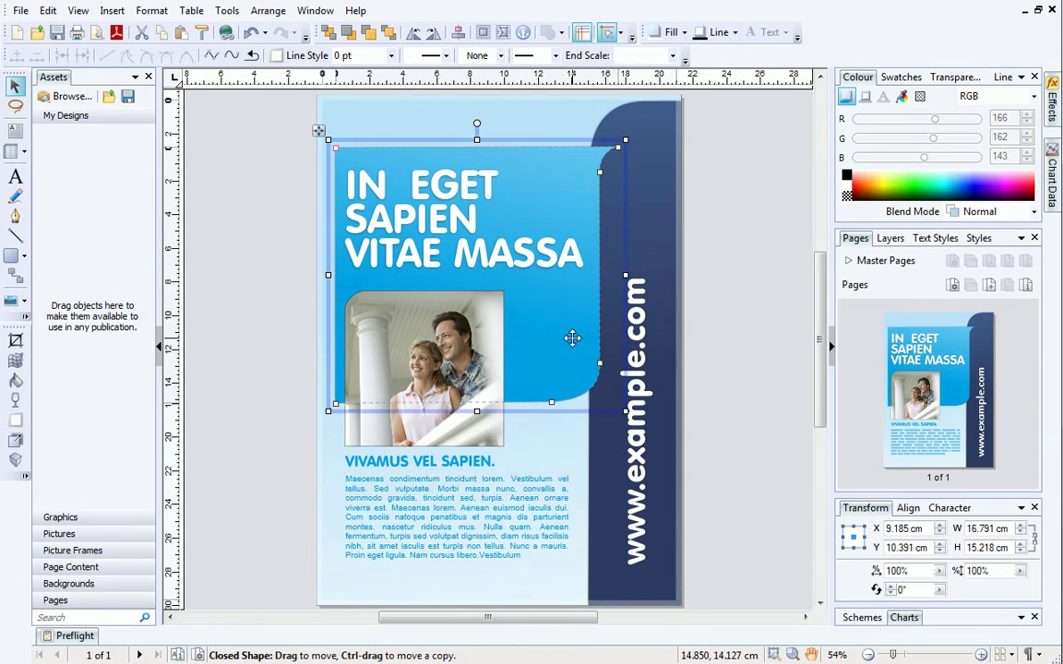
{"action": "left_click", "coordinate": [900, 79]}
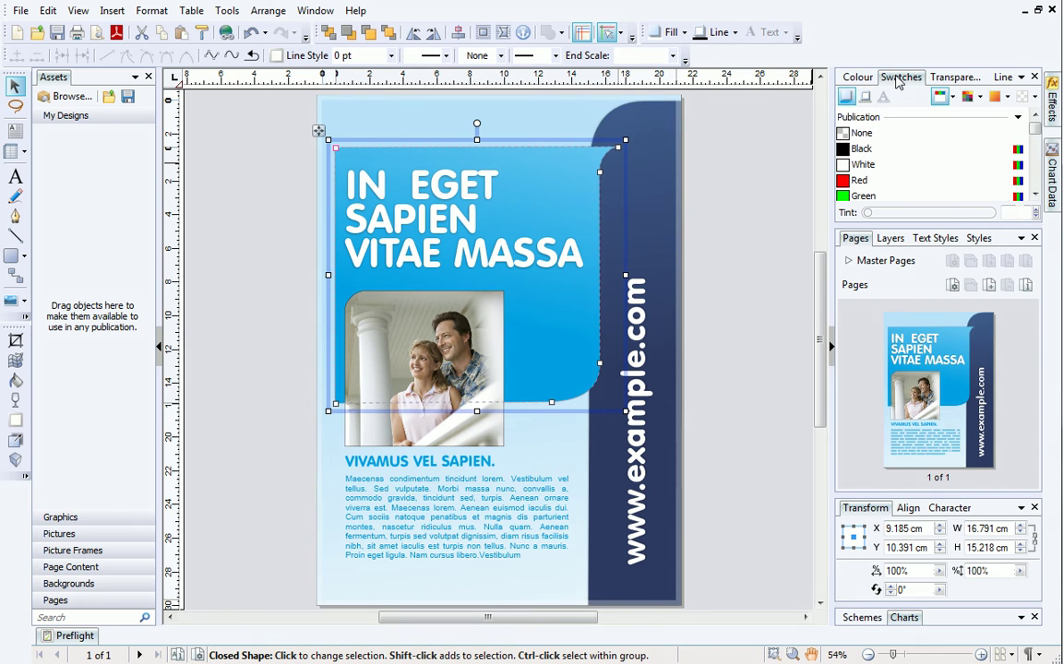
{"action": "left_click", "coordinate": [952, 97]}
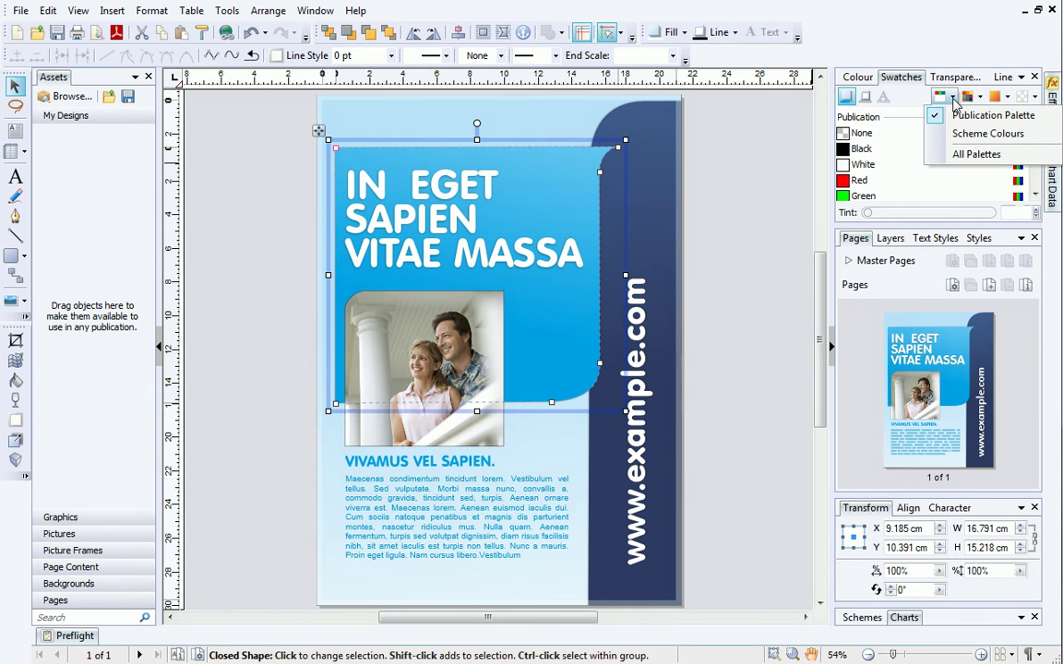
{"action": "left_click", "coordinate": [948, 133]}
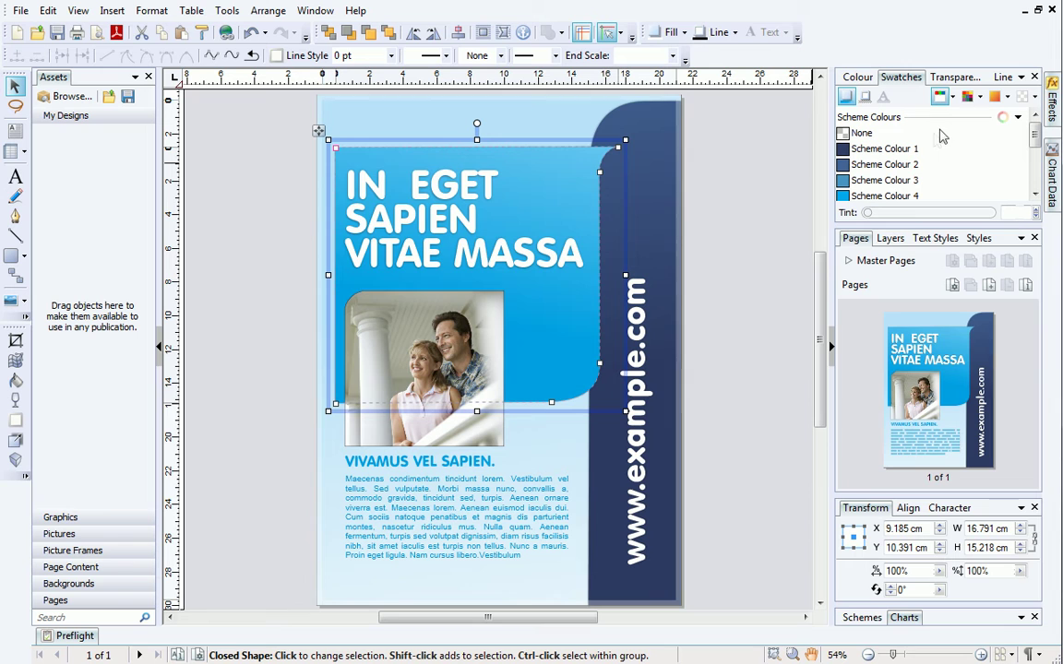
{"action": "left_click", "coordinate": [910, 165]}
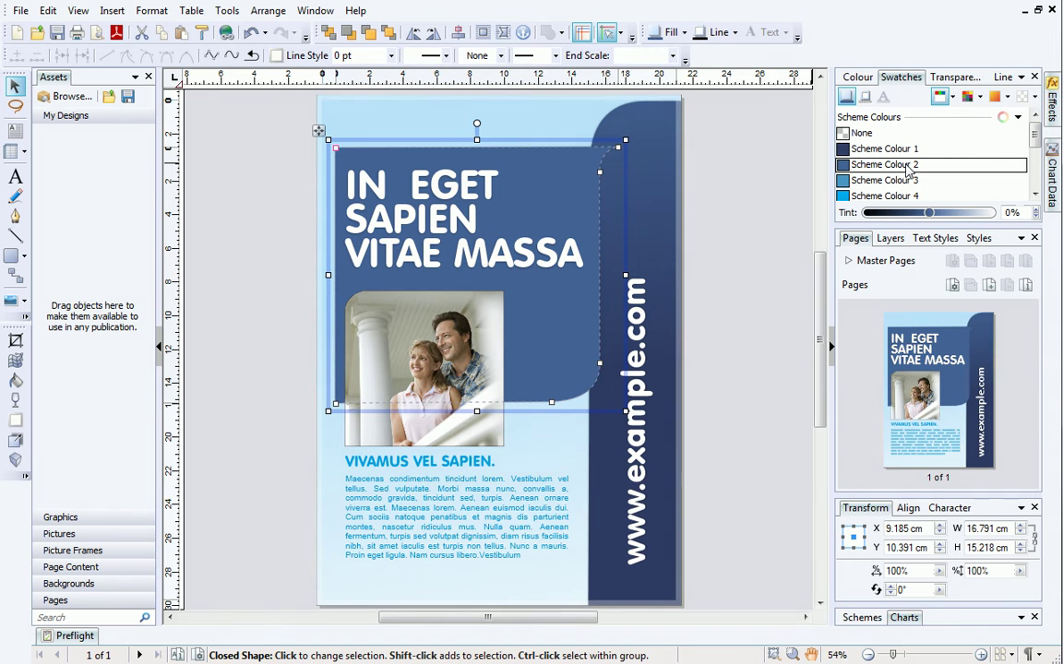
Step: Apply an automatic dark-blue-to-white gradient to the backdrop and bring up the colour schemes list
{"action": "left_click", "coordinate": [1008, 97]}
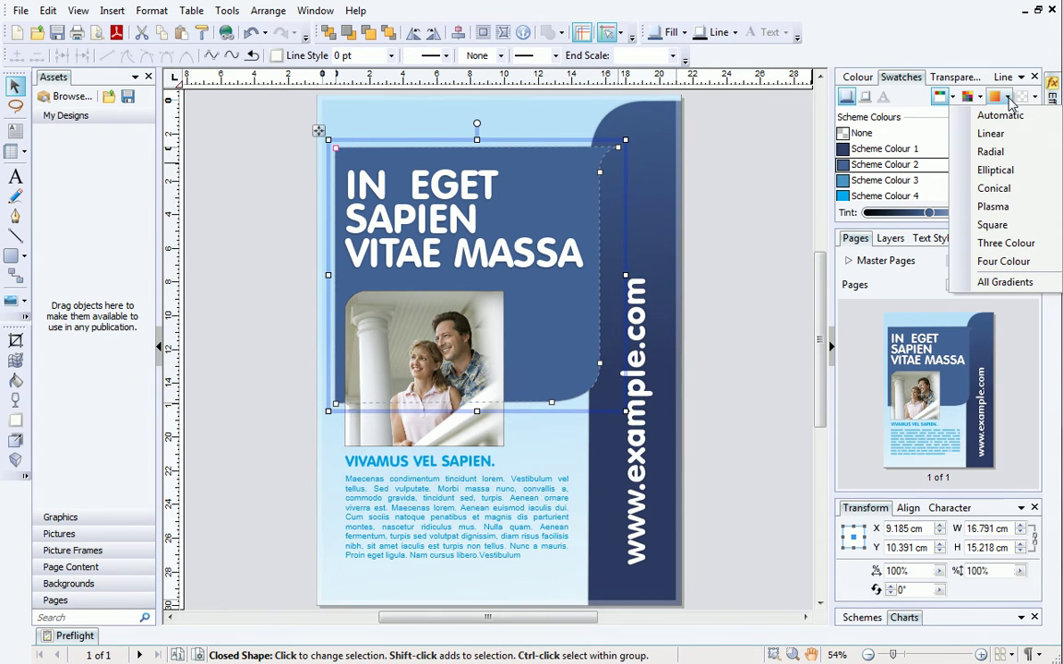
{"action": "left_click", "coordinate": [998, 116]}
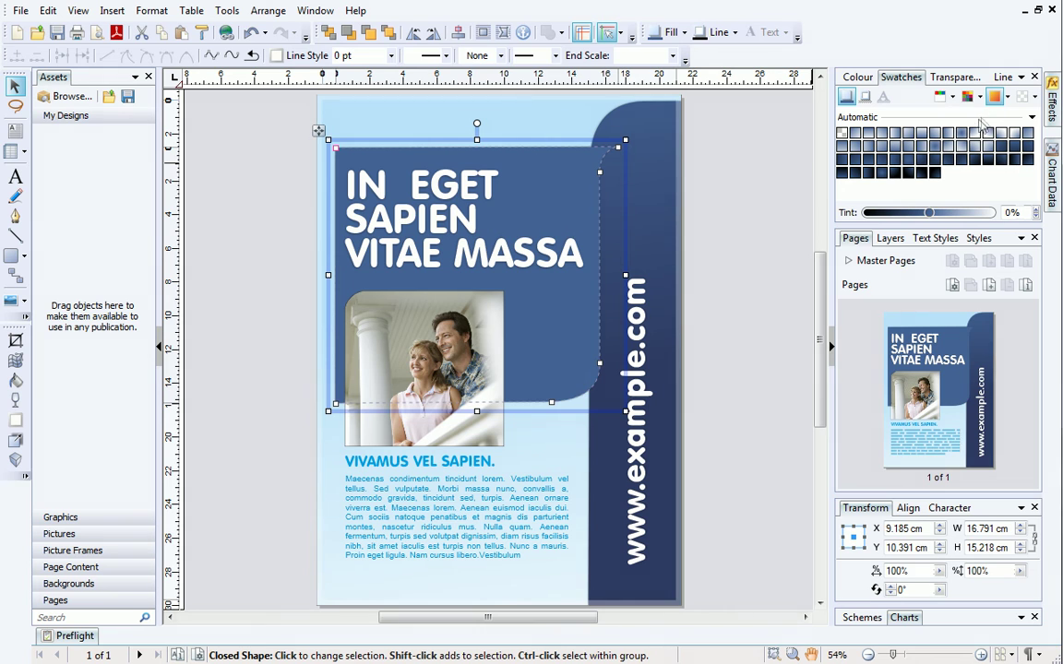
{"action": "left_click", "coordinate": [952, 137]}
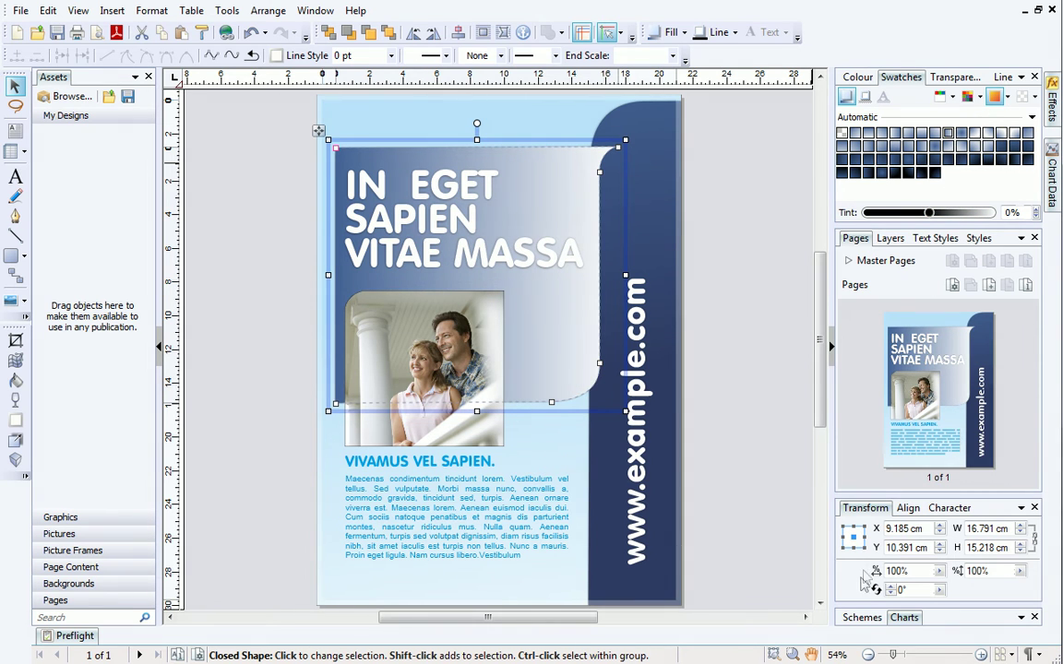
{"action": "left_click", "coordinate": [861, 617]}
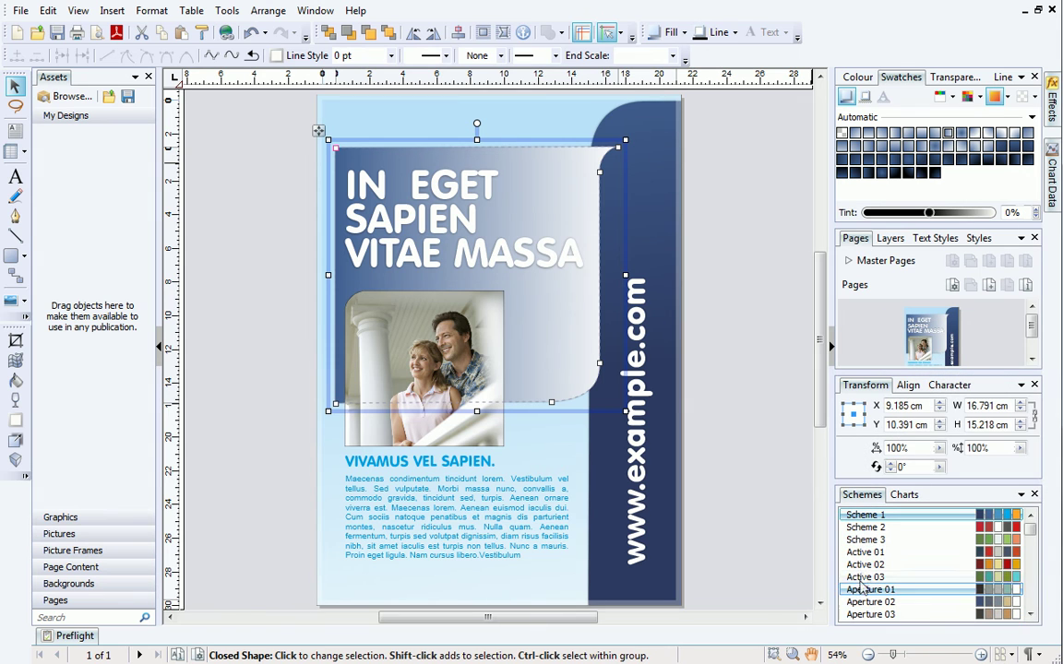
Step: Recolour the publication with Scheme 2, then with Scheme 3
{"action": "left_click", "coordinate": [870, 529]}
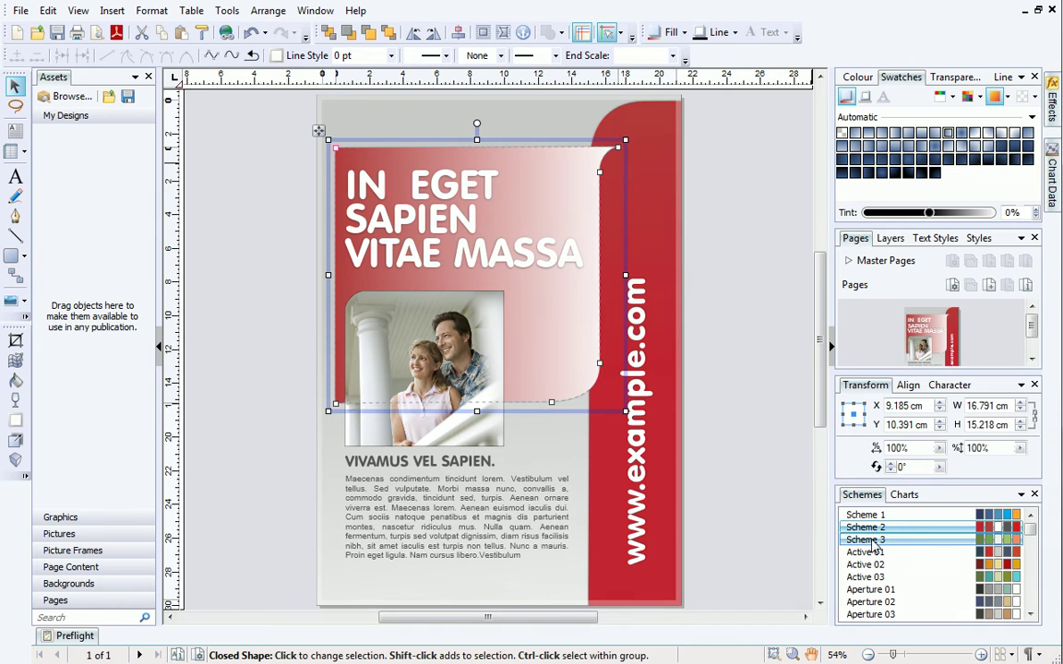
{"action": "left_click", "coordinate": [872, 540]}
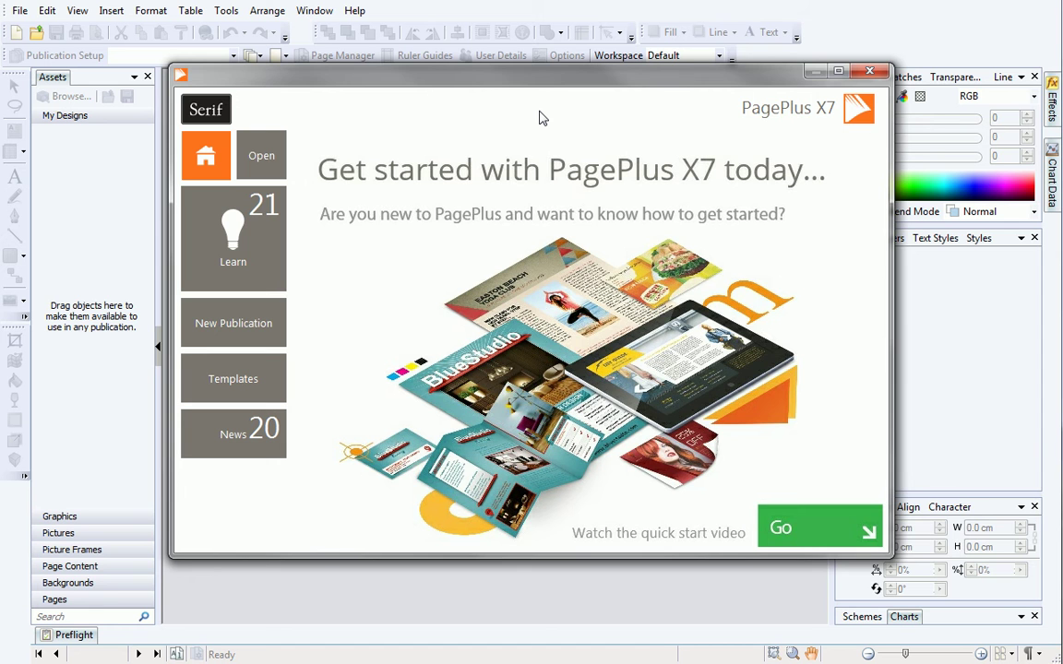
Step: From Templates > Posters > A3, choose the Healthy template and create the publication
{"action": "left_click", "coordinate": [271, 382]}
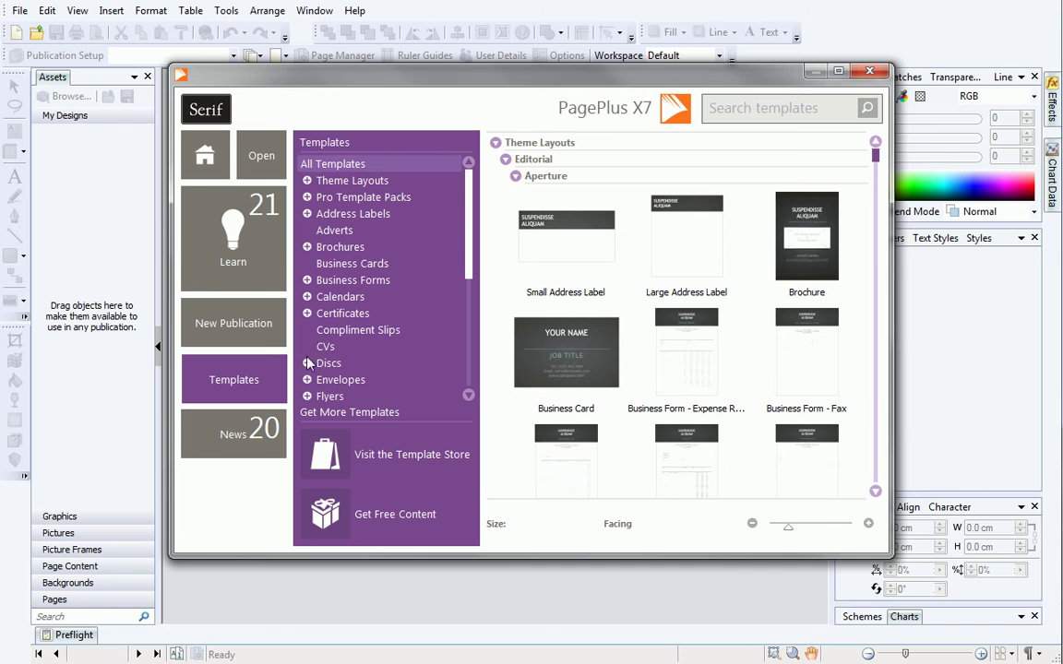
{"action": "scroll", "coordinate": [452, 276], "scroll_direction": "down", "scroll_amount": 5}
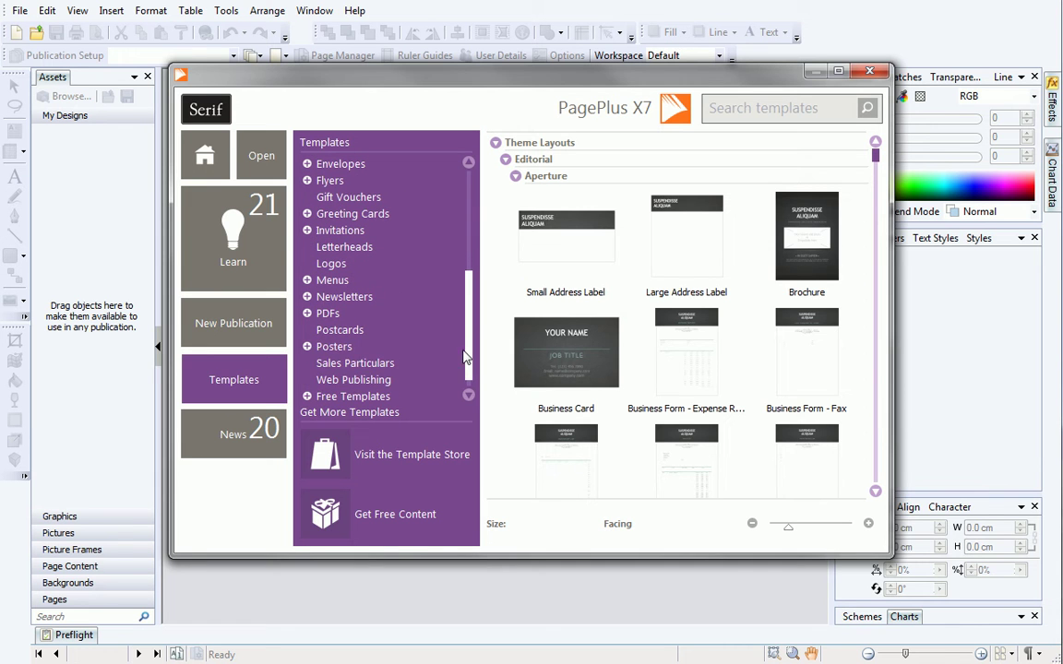
{"action": "left_click", "coordinate": [433, 356]}
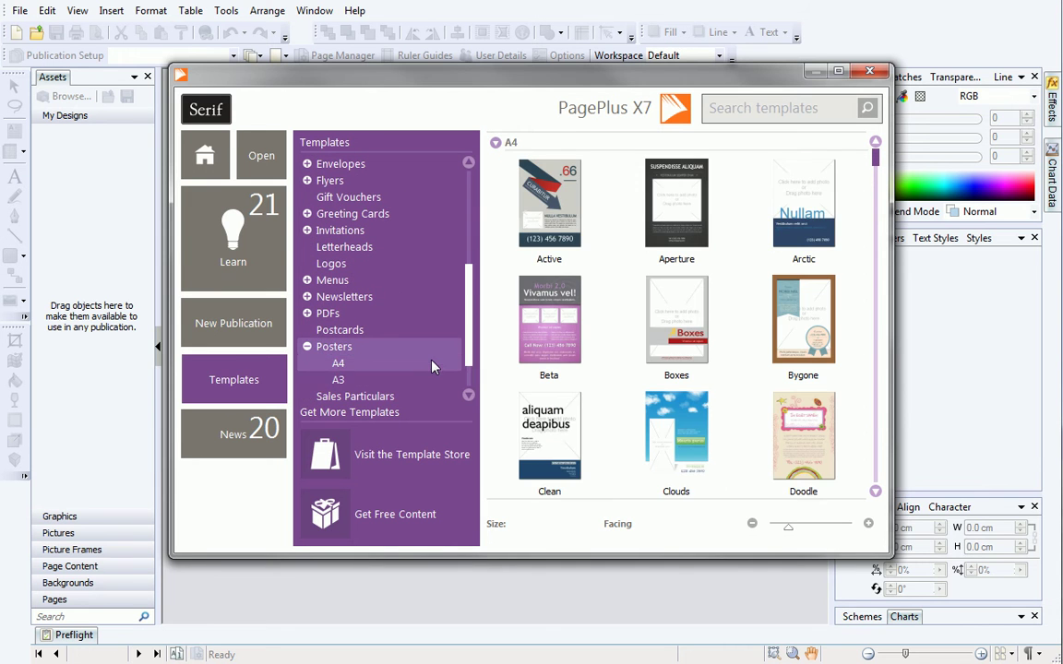
{"action": "left_click", "coordinate": [431, 385]}
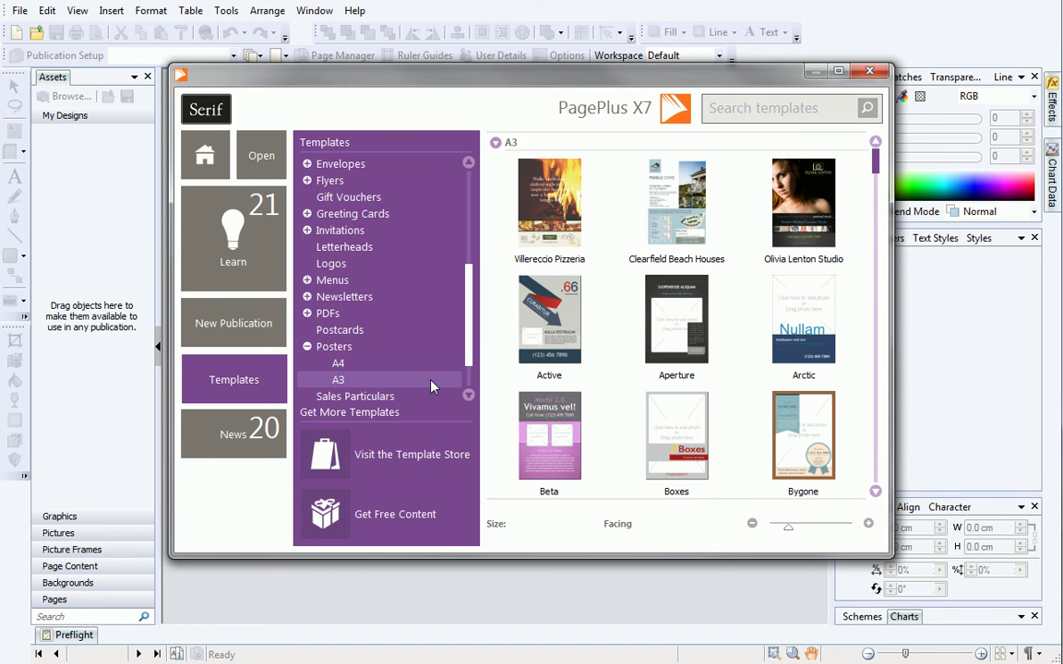
{"action": "left_click_drag", "start_coordinate": [875, 158], "coordinate": [876, 214]}
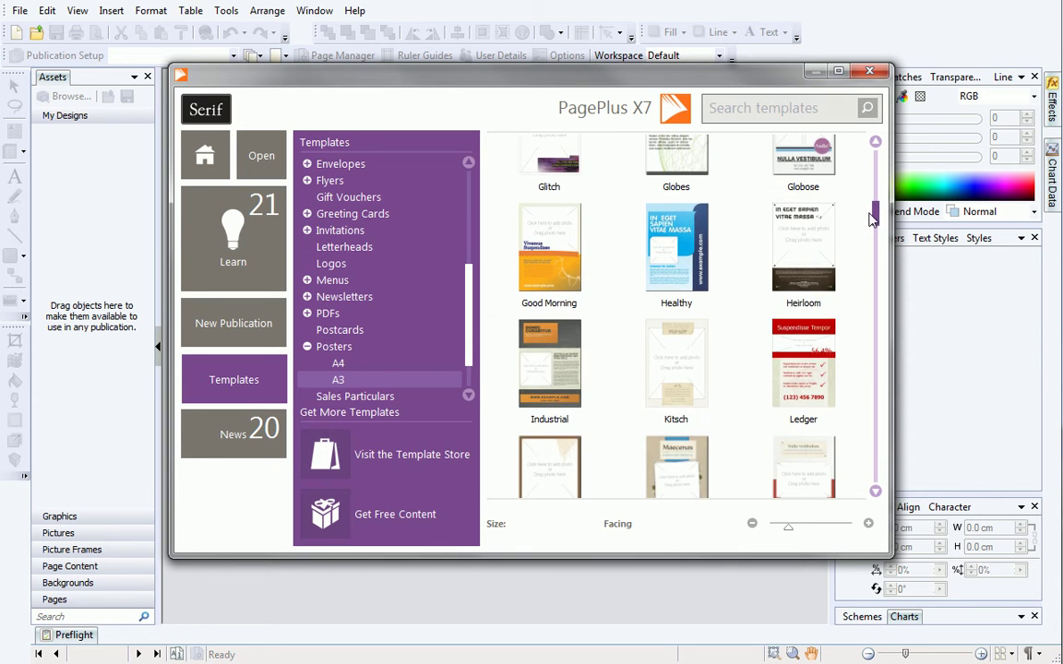
{"action": "left_click", "coordinate": [685, 236]}
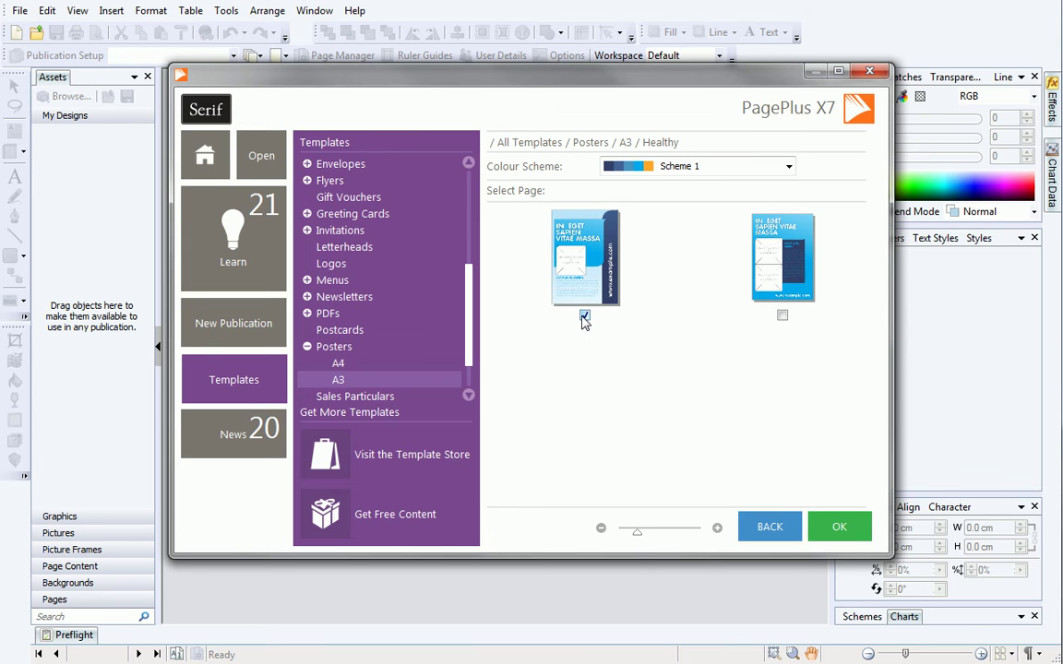
{"action": "left_click", "coordinate": [833, 528]}
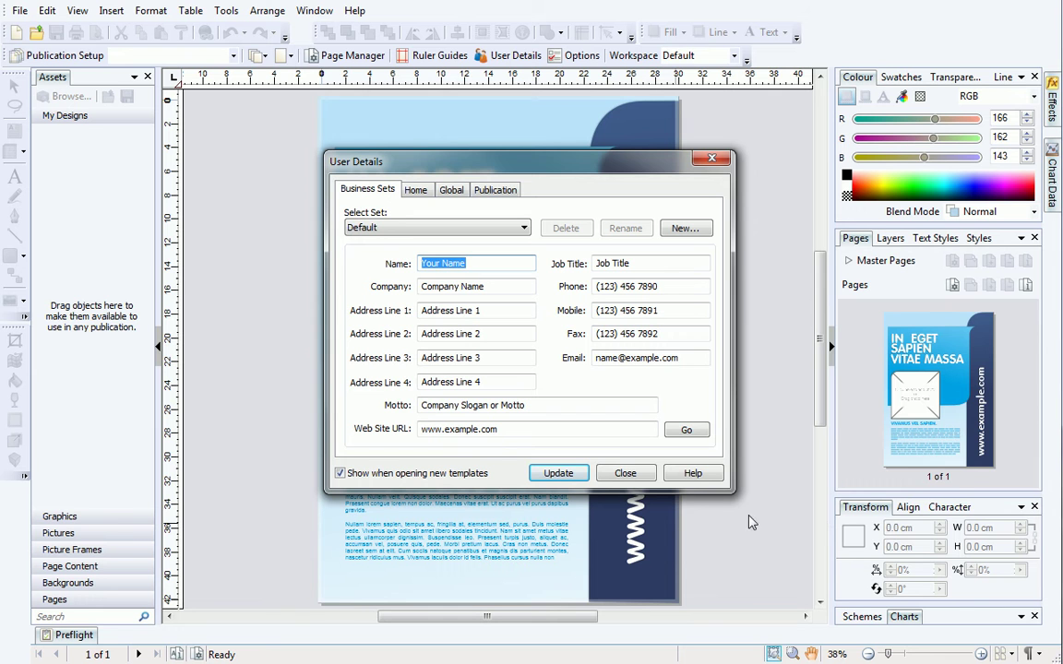
Step: Close the User Details dialog and scroll down to view the Healthy poster
{"action": "left_click", "coordinate": [635, 475]}
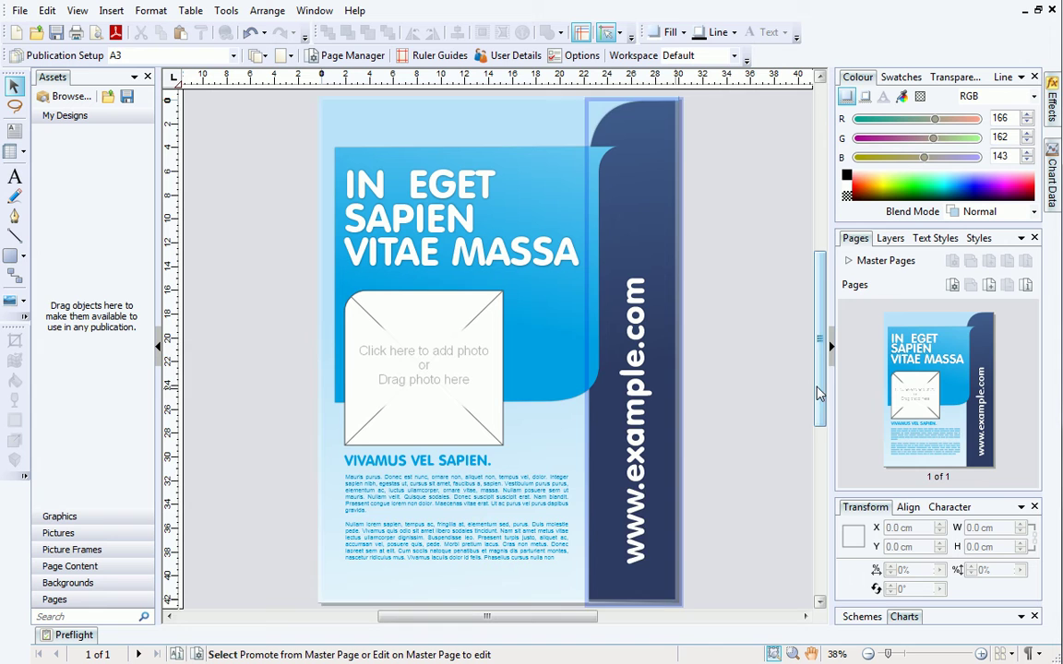
{"action": "scroll", "coordinate": [689, 462], "scroll_direction": "down", "scroll_amount": 1}
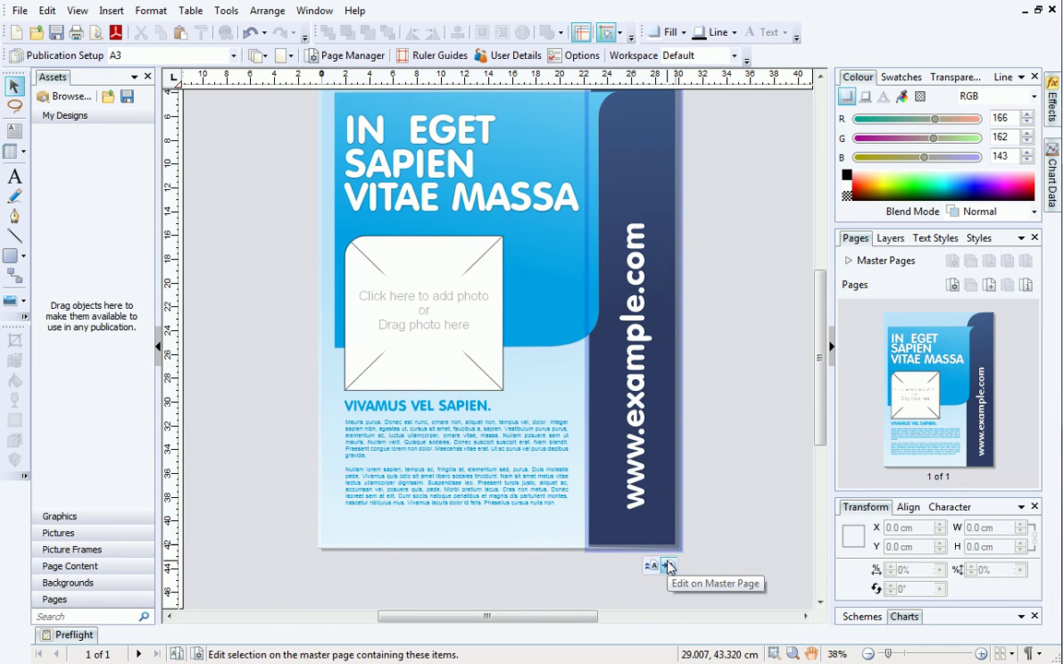
Step: Switch to editing the master page and set the Swatches palette to scheme colours
{"action": "left_click", "coordinate": [670, 567]}
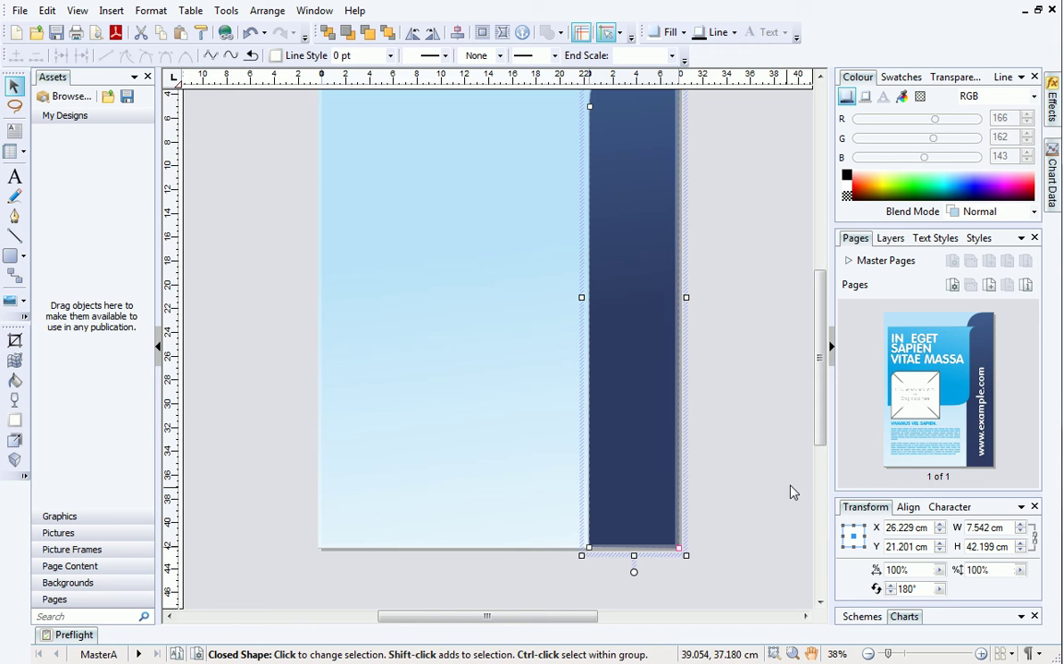
{"action": "scroll", "coordinate": [820, 424], "scroll_direction": "up", "scroll_amount": 2}
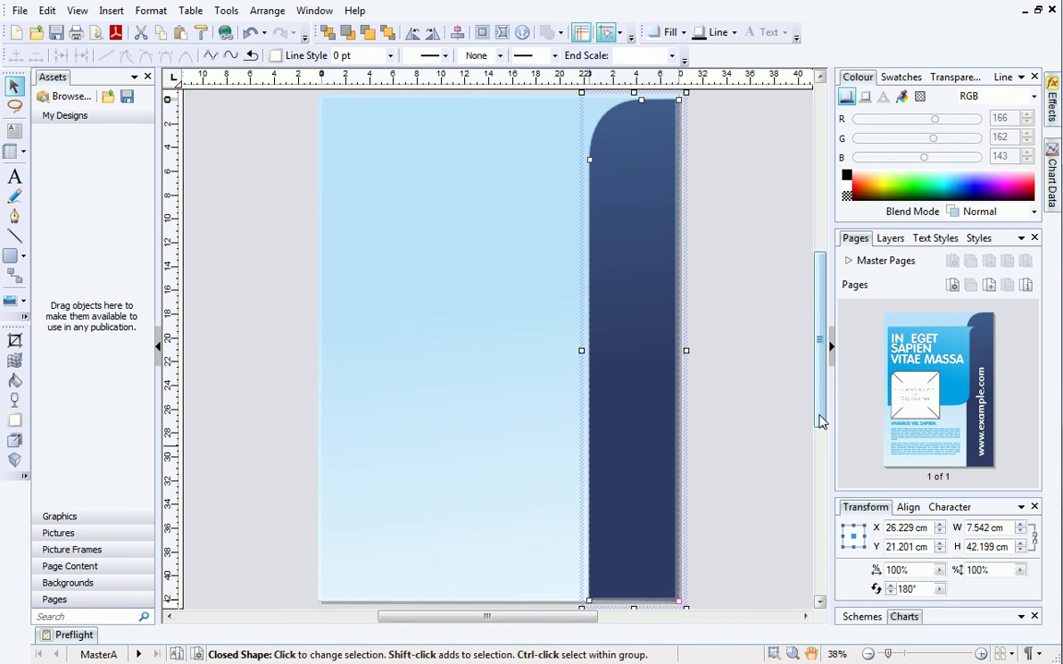
{"action": "left_click", "coordinate": [900, 79]}
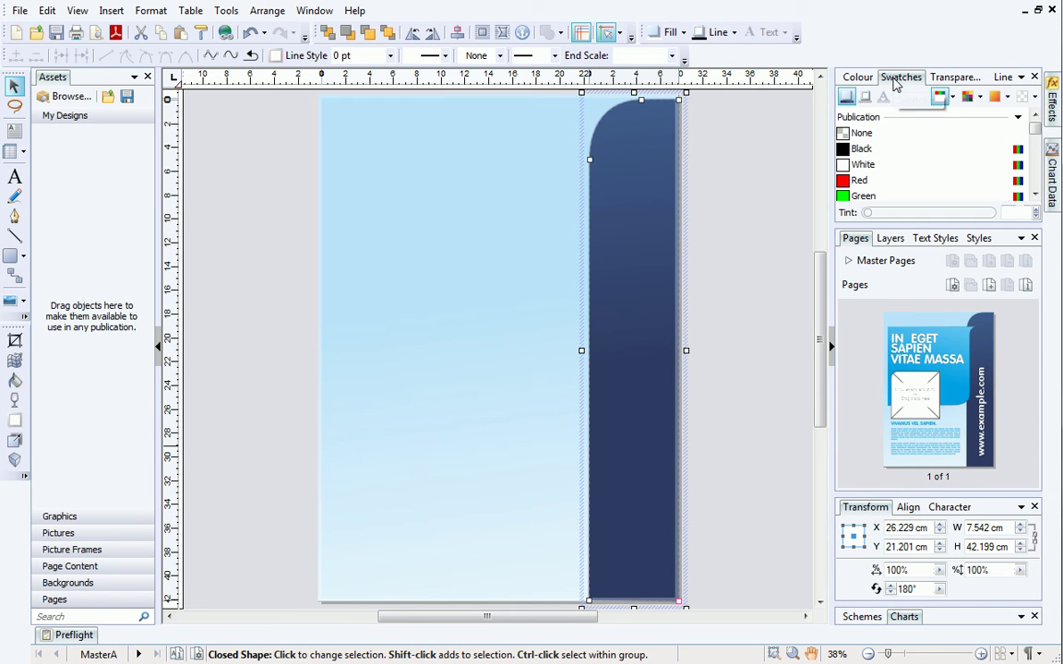
{"action": "left_click", "coordinate": [953, 97]}
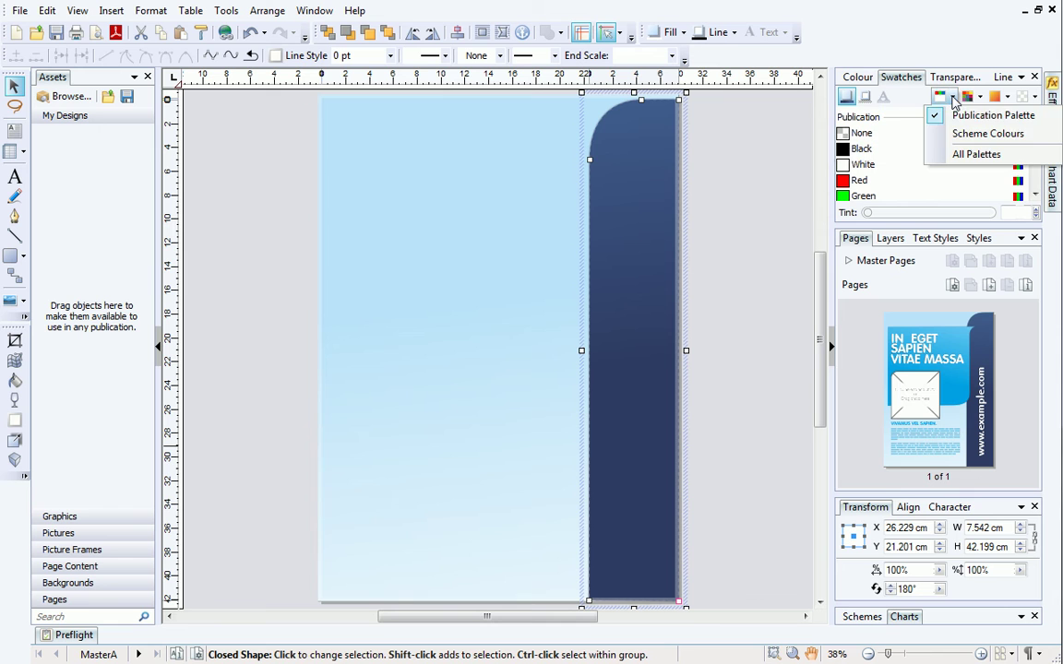
{"action": "left_click", "coordinate": [947, 135]}
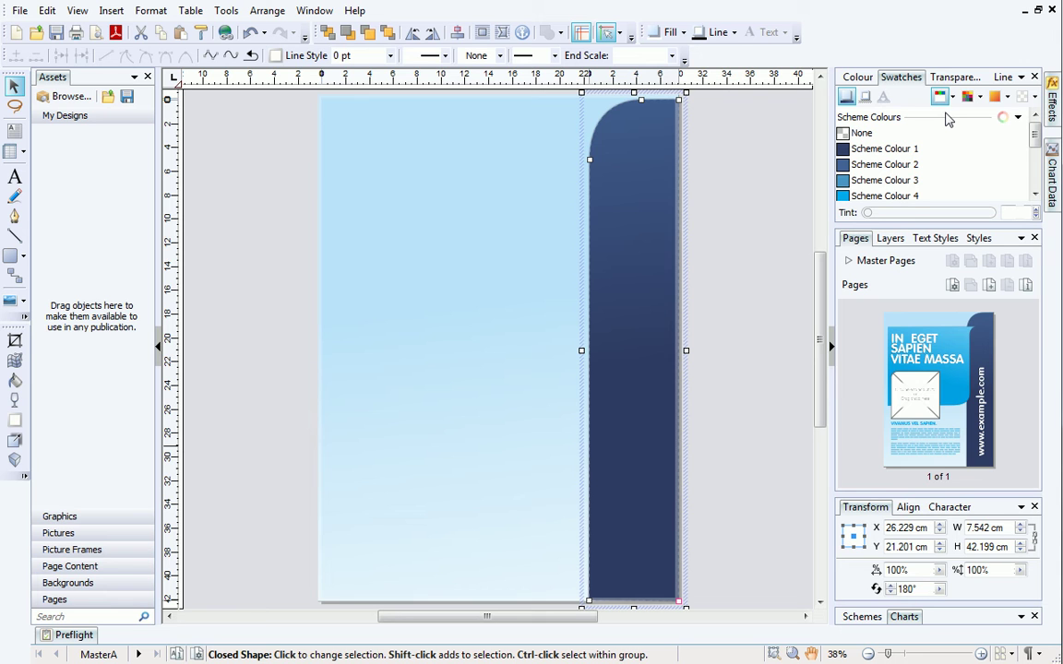
Step: Select the curved sidebar shape and cycle Scheme Colours 1–4, ending on orange Scheme Colour 5
{"action": "left_click", "coordinate": [643, 128]}
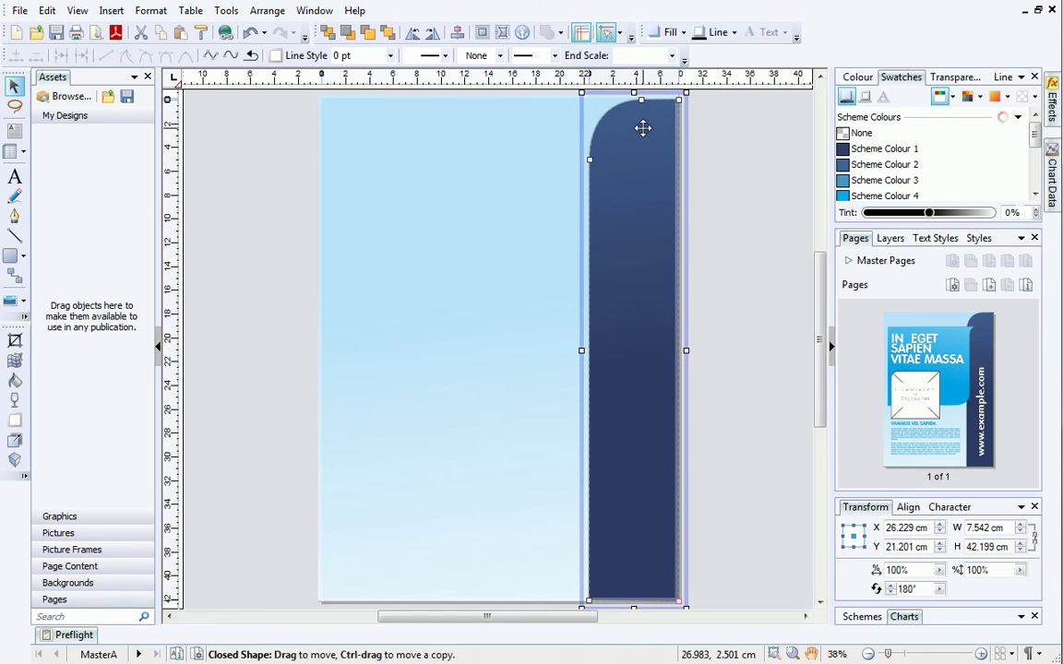
{"action": "left_click", "coordinate": [860, 150]}
{"action": "left_click", "coordinate": [867, 166]}
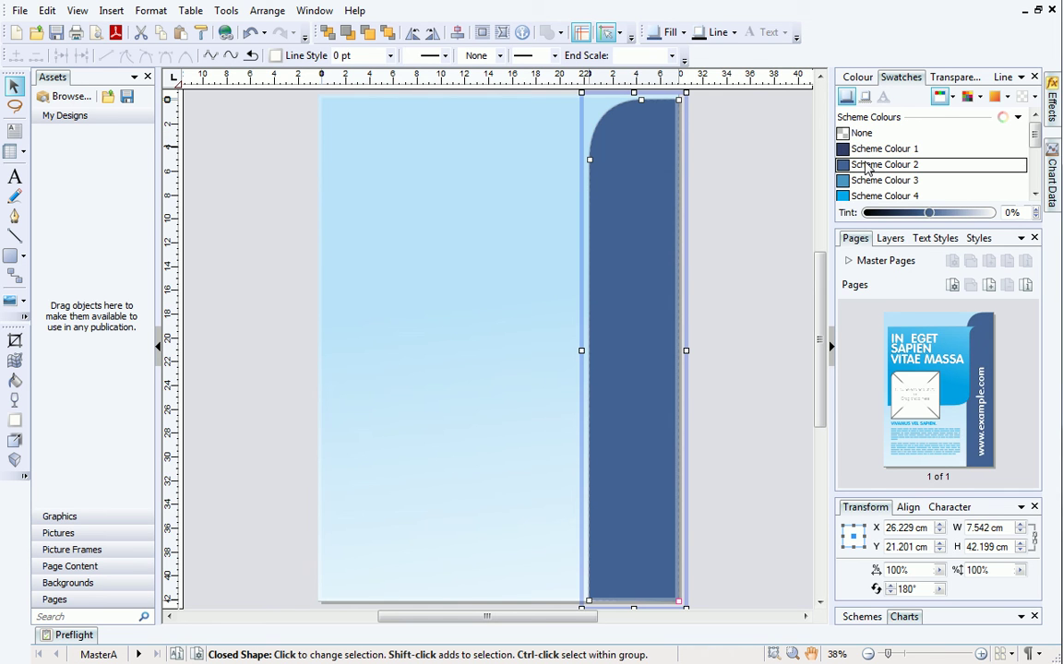
{"action": "left_click", "coordinate": [867, 181]}
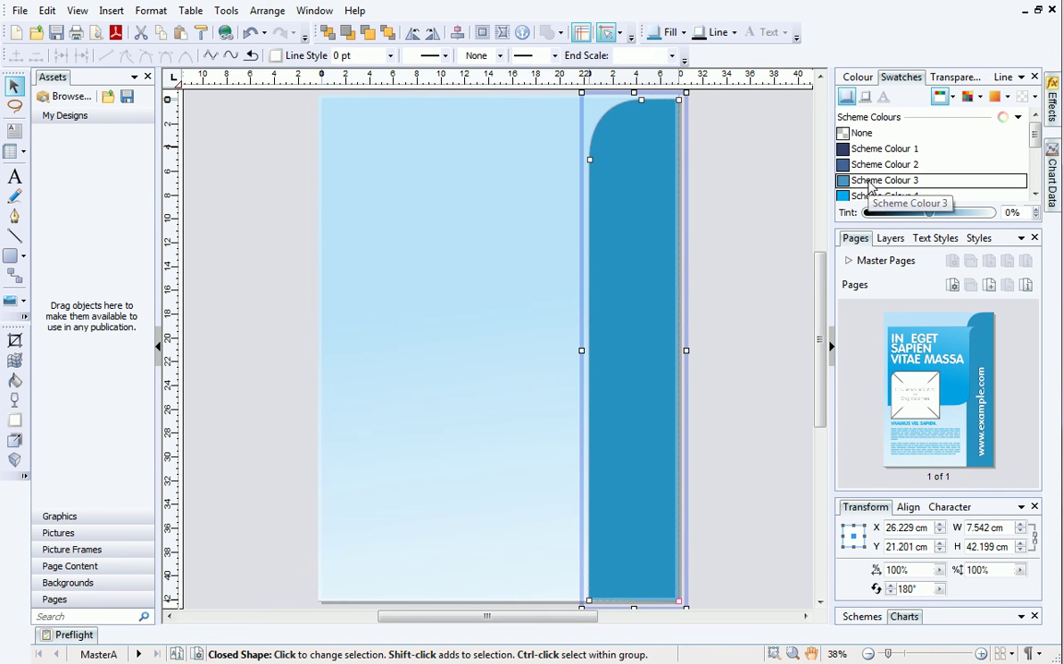
{"action": "left_click", "coordinate": [870, 197]}
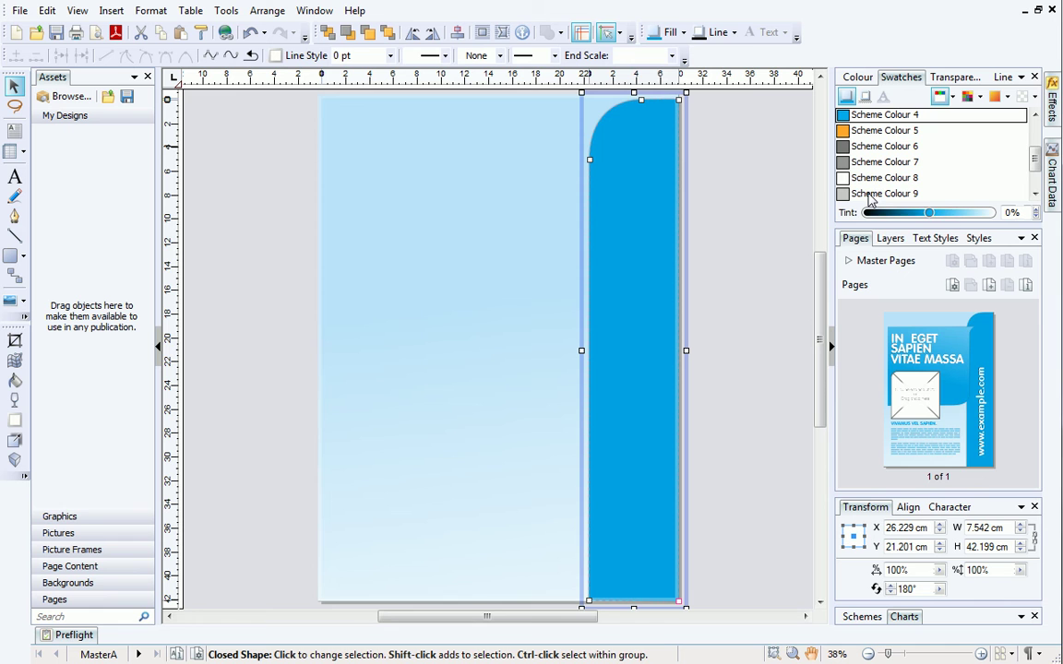
{"action": "left_click", "coordinate": [876, 132]}
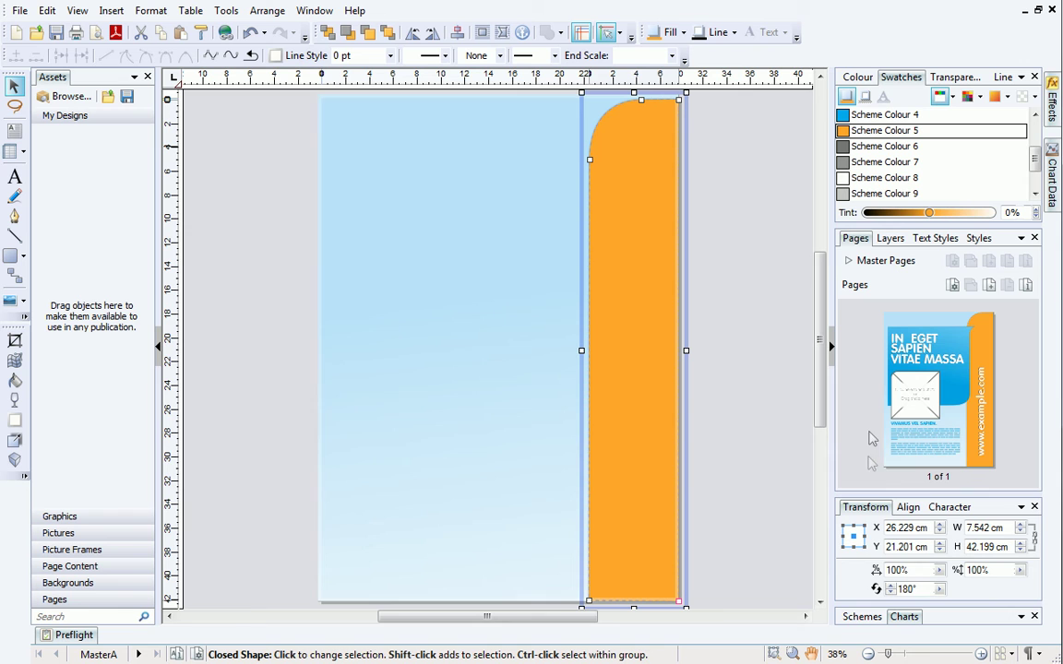
Step: From the Schemes list, try Scheme 3 and settle on grey-and-red Scheme 2
{"action": "left_click", "coordinate": [863, 621]}
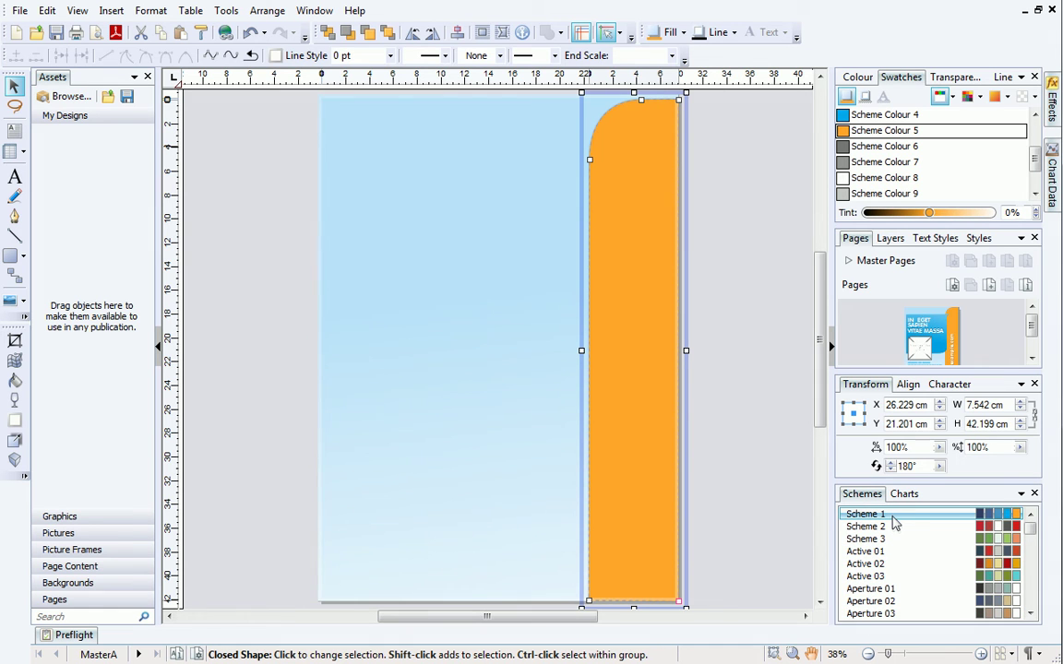
{"action": "left_click", "coordinate": [895, 526]}
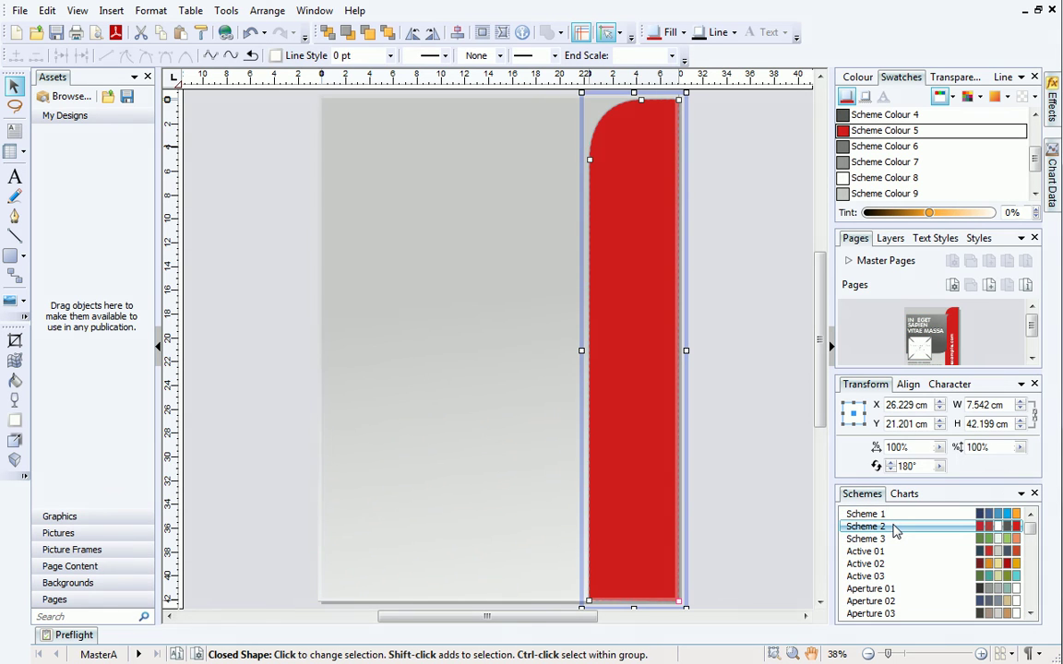
{"action": "left_click", "coordinate": [894, 541]}
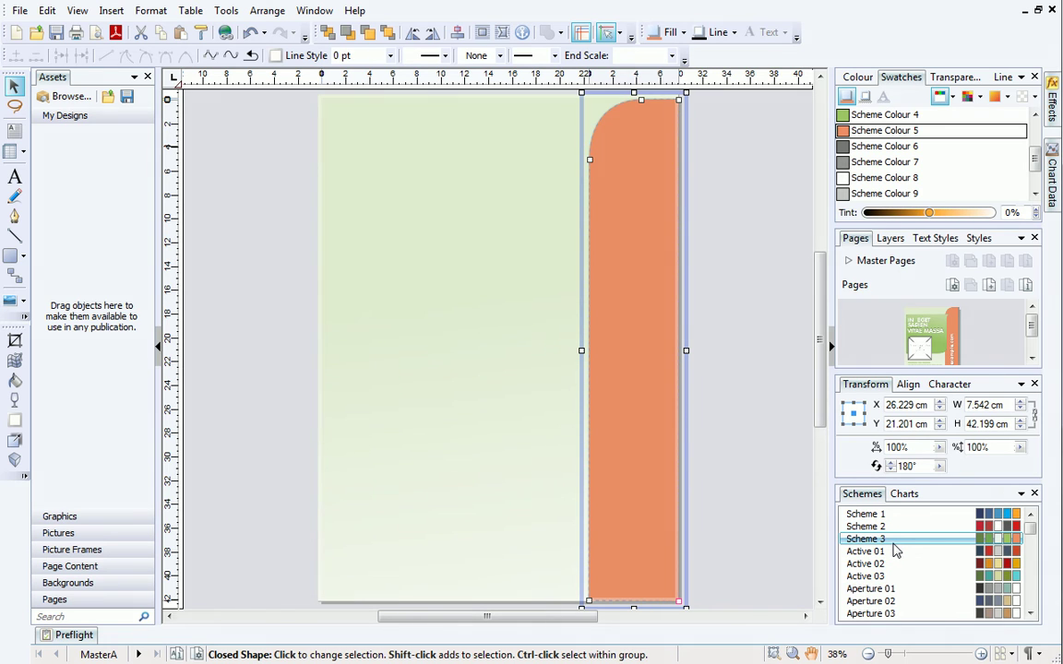
{"action": "left_click", "coordinate": [895, 527]}
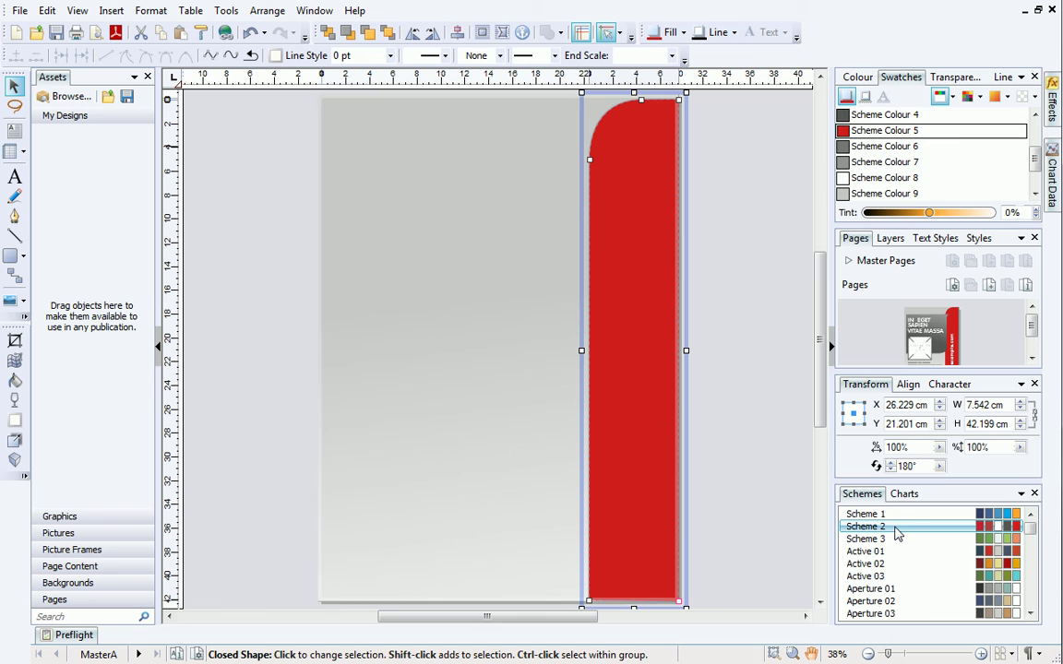
Step: Try several automatic red gradients, settling on red at top fading to pale pink
{"action": "left_click", "coordinate": [1008, 98]}
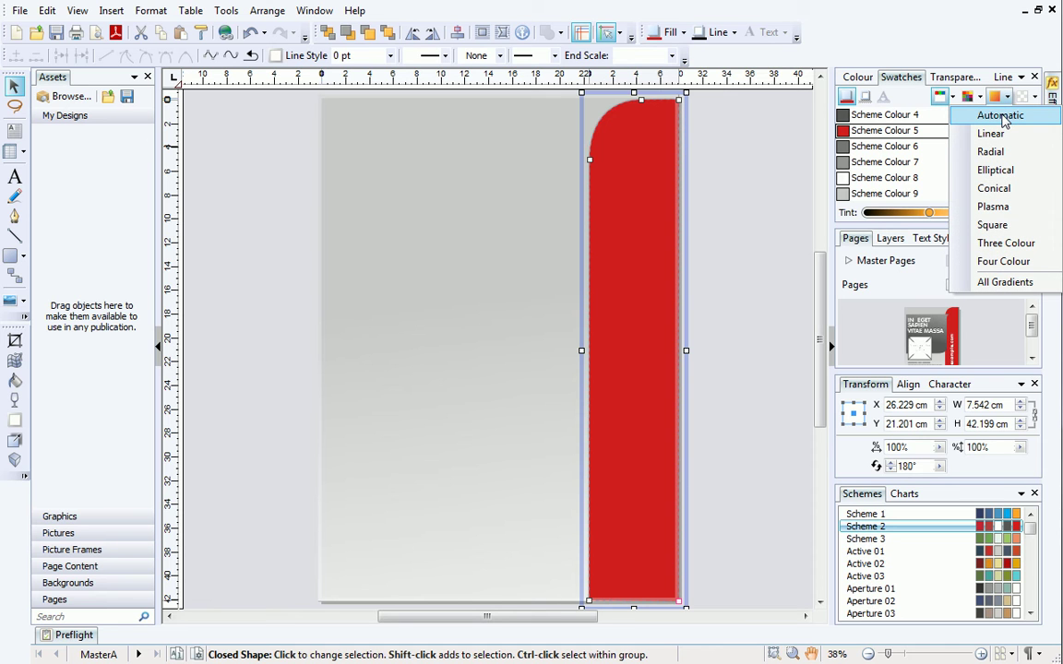
{"action": "left_click", "coordinate": [1002, 116]}
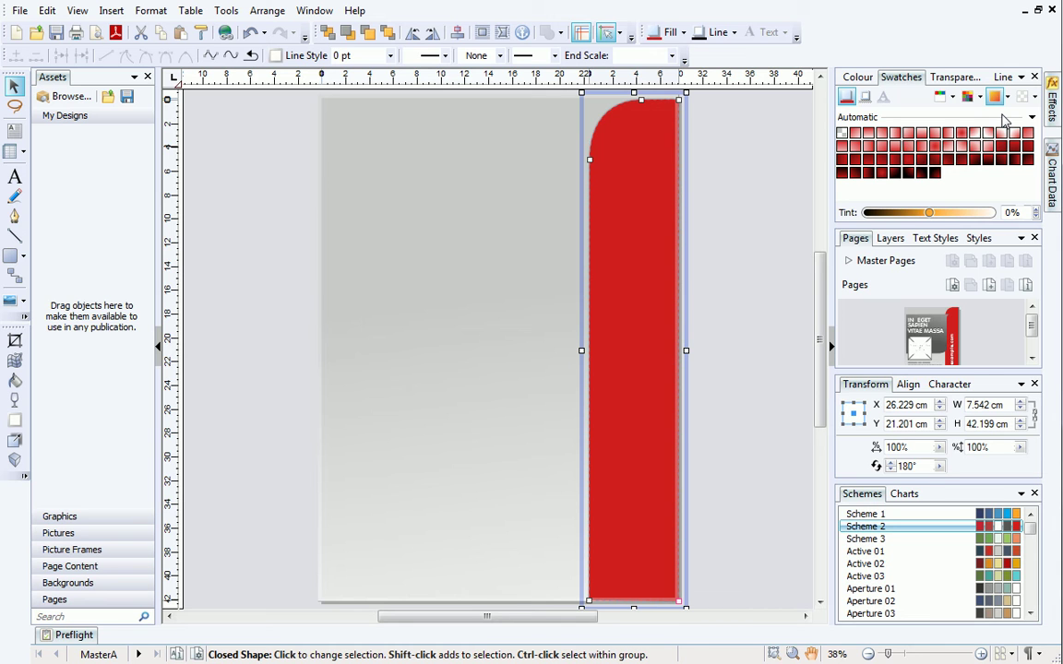
{"action": "left_click", "coordinate": [950, 135]}
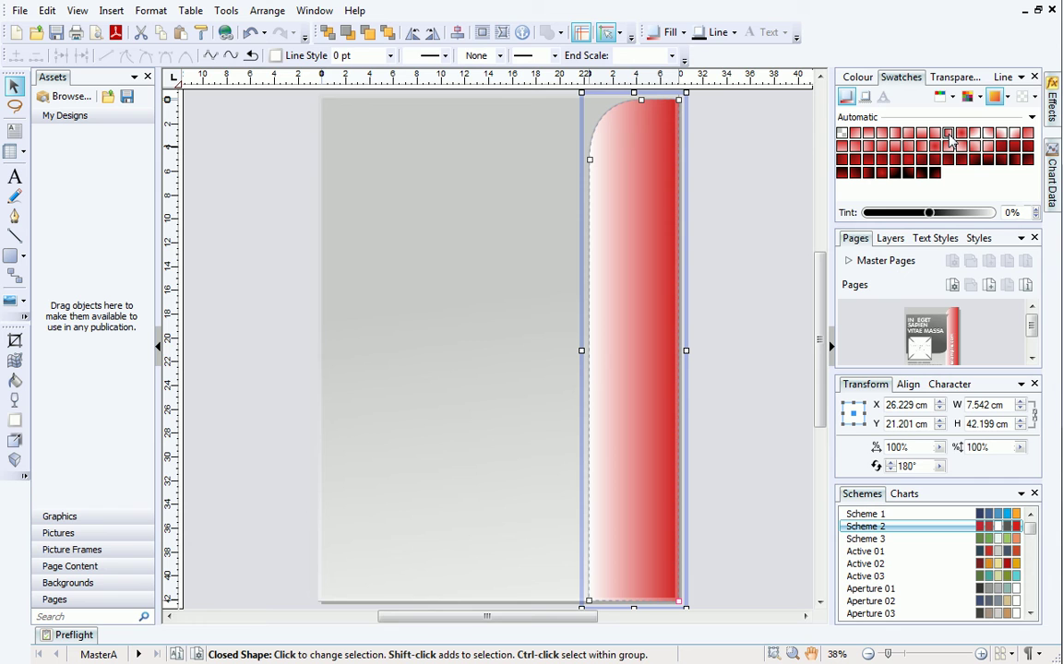
{"action": "left_click", "coordinate": [922, 148]}
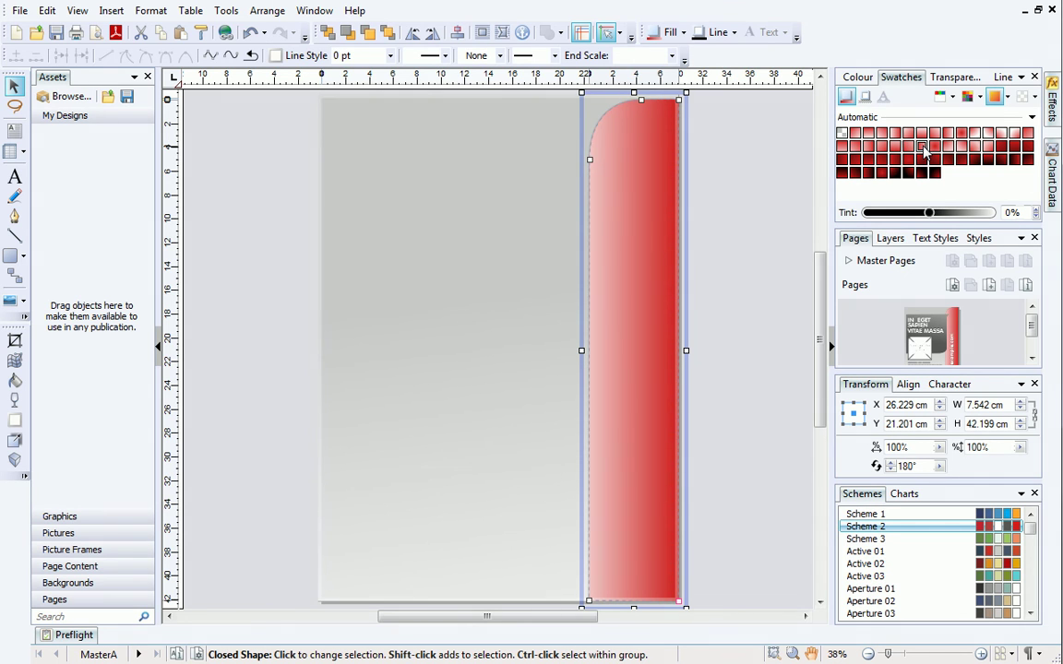
{"action": "left_click", "coordinate": [975, 147]}
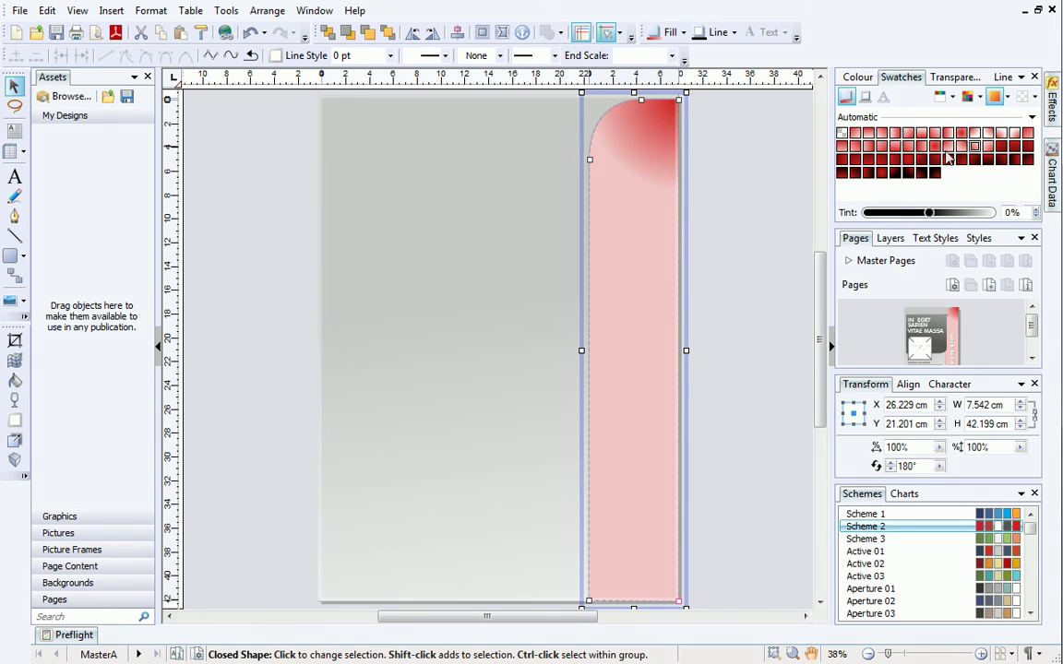
{"action": "left_click", "coordinate": [910, 161]}
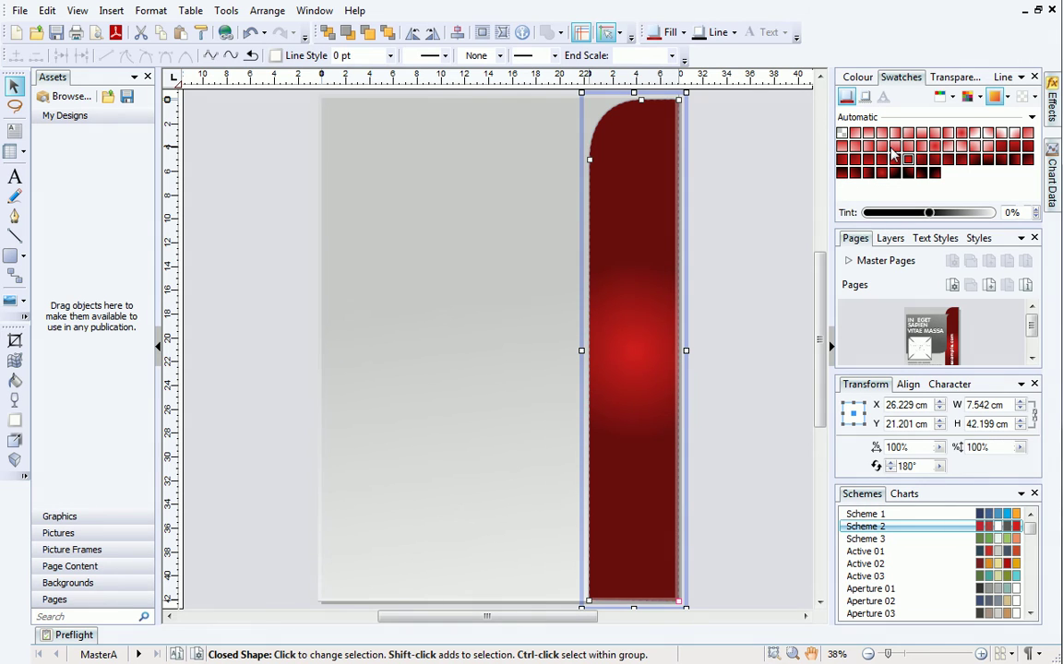
{"action": "left_click", "coordinate": [884, 148]}
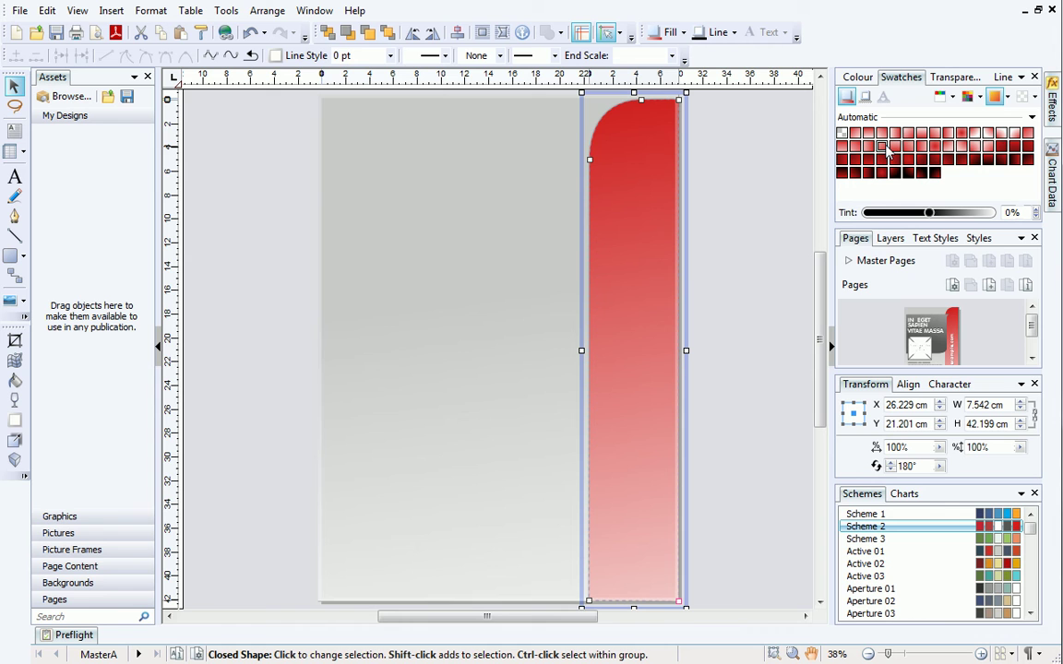
Step: Preview the gradient under Schemes 3 and 2, then return to blue-and-orange Scheme 1
{"action": "left_click", "coordinate": [868, 514]}
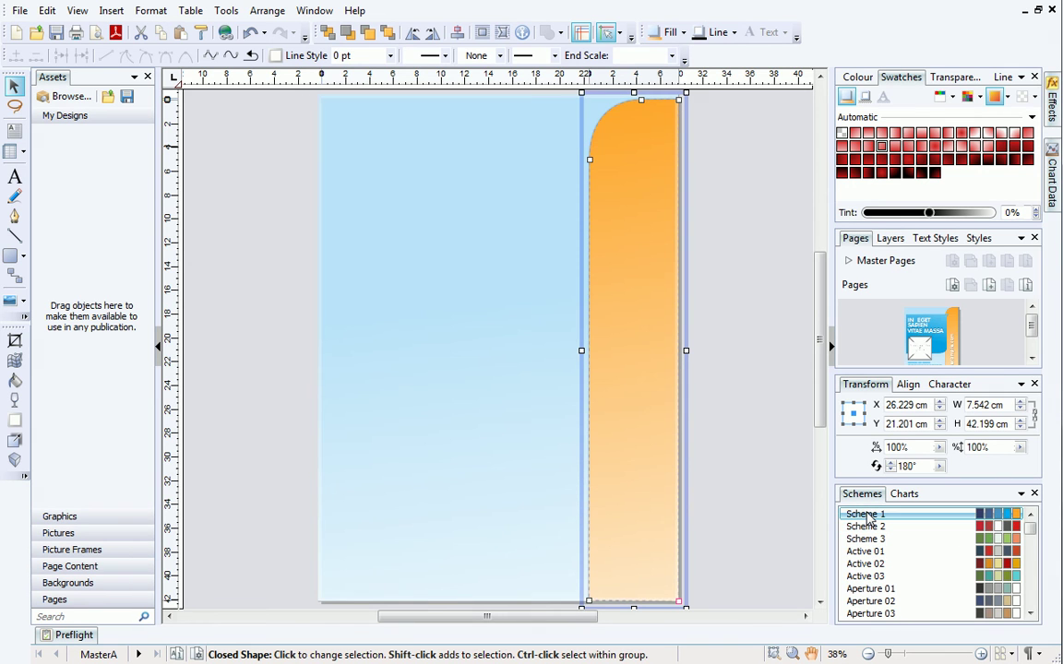
{"action": "left_click", "coordinate": [867, 539]}
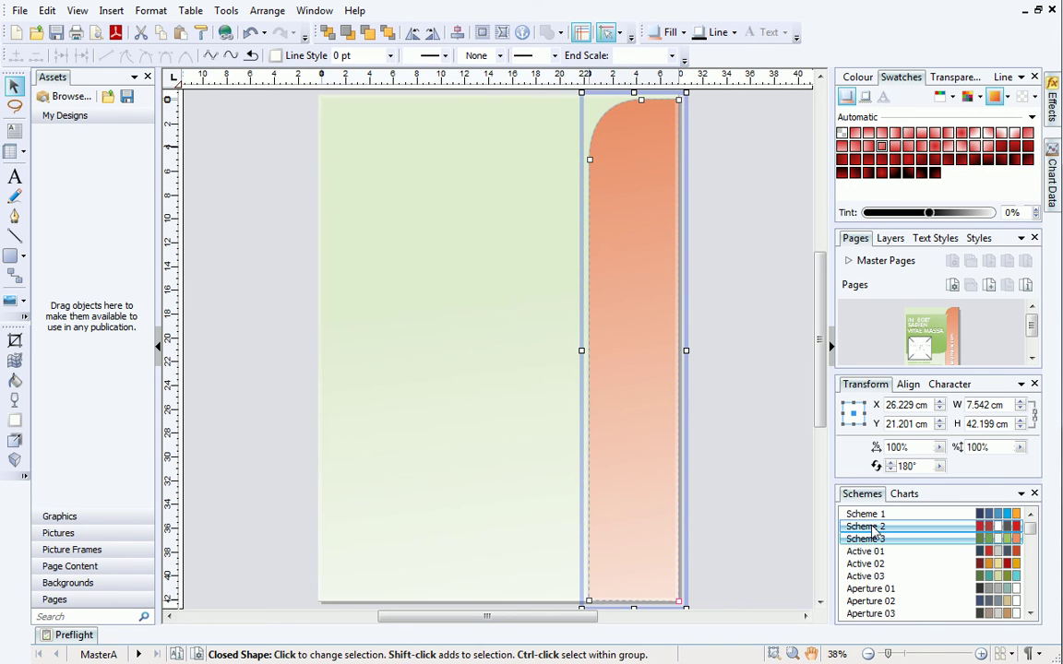
{"action": "left_click", "coordinate": [871, 526]}
{"action": "left_click", "coordinate": [875, 515]}
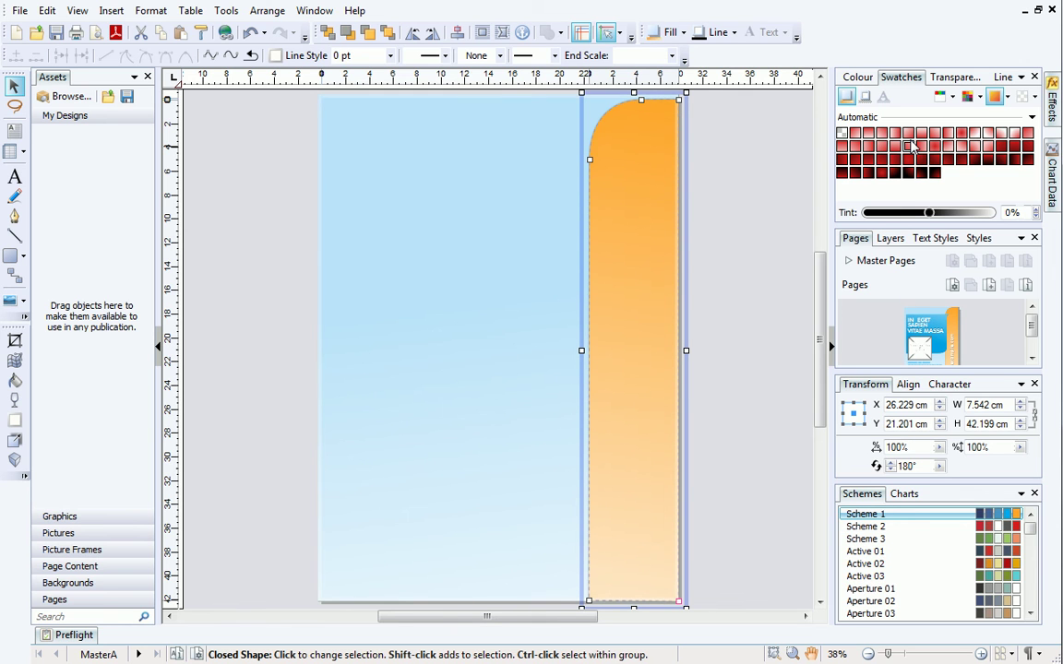
Step: Try automatic orange gradients, applying the dark brown-to-orange one
{"action": "left_click", "coordinate": [935, 137]}
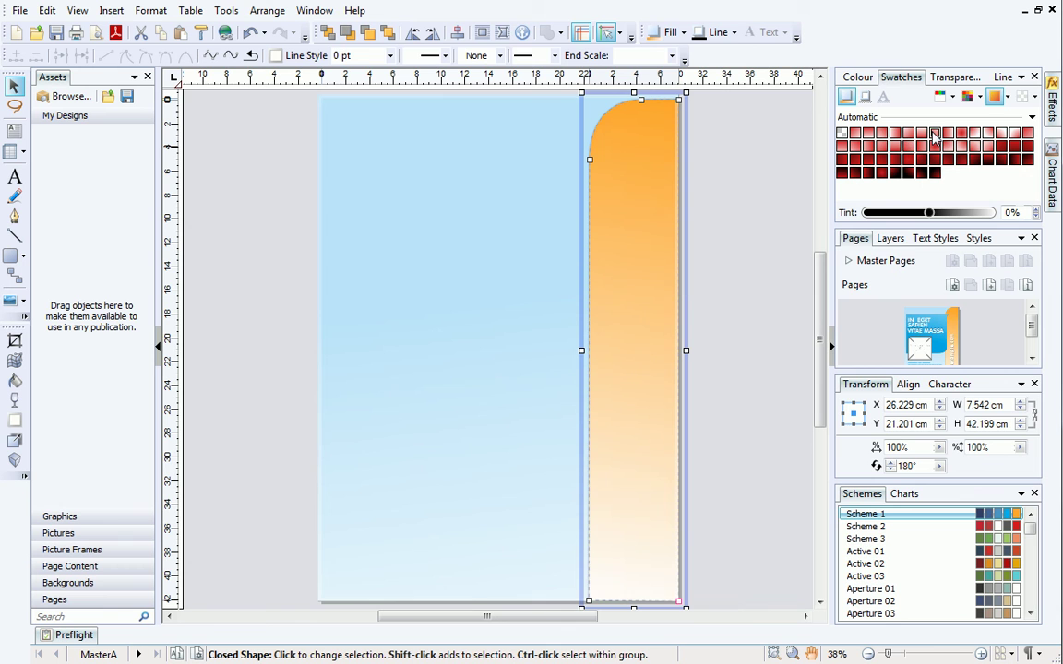
{"action": "left_click", "coordinate": [962, 148]}
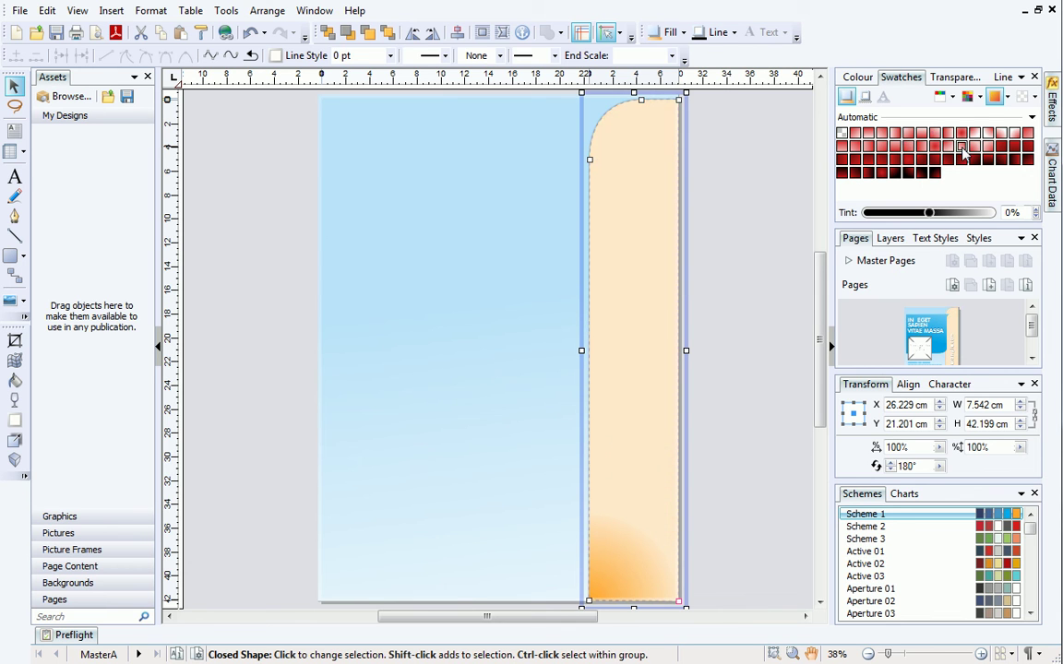
{"action": "left_click", "coordinate": [1001, 148]}
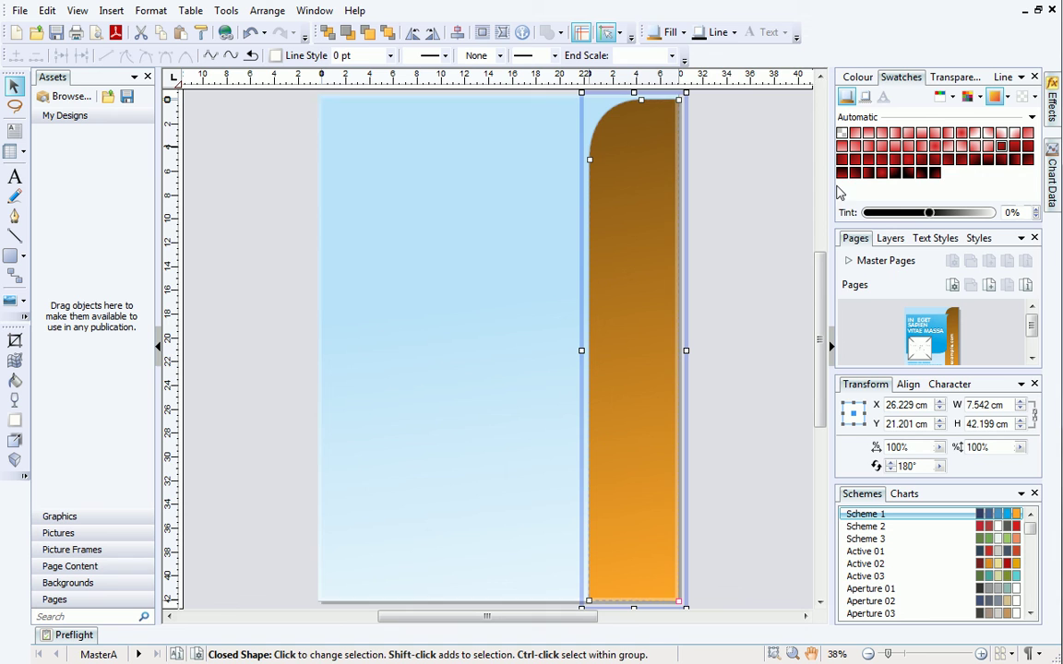
Step: With the Fill Tool, make the gradient end teal and the start a 30% orange tint
{"action": "left_click", "coordinate": [15, 381]}
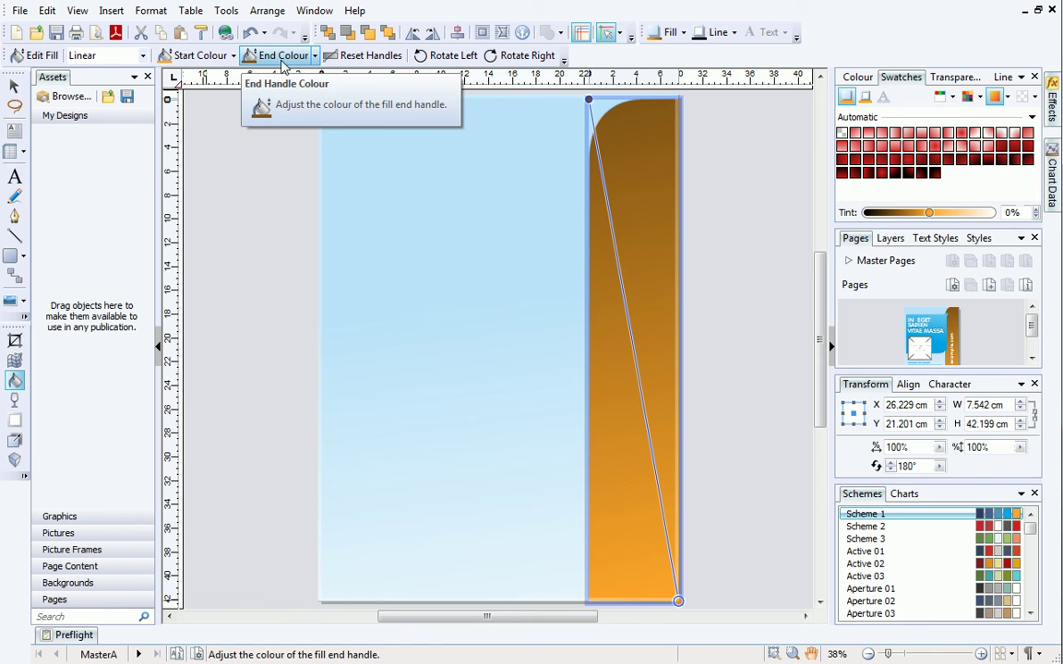
{"action": "left_click", "coordinate": [315, 55]}
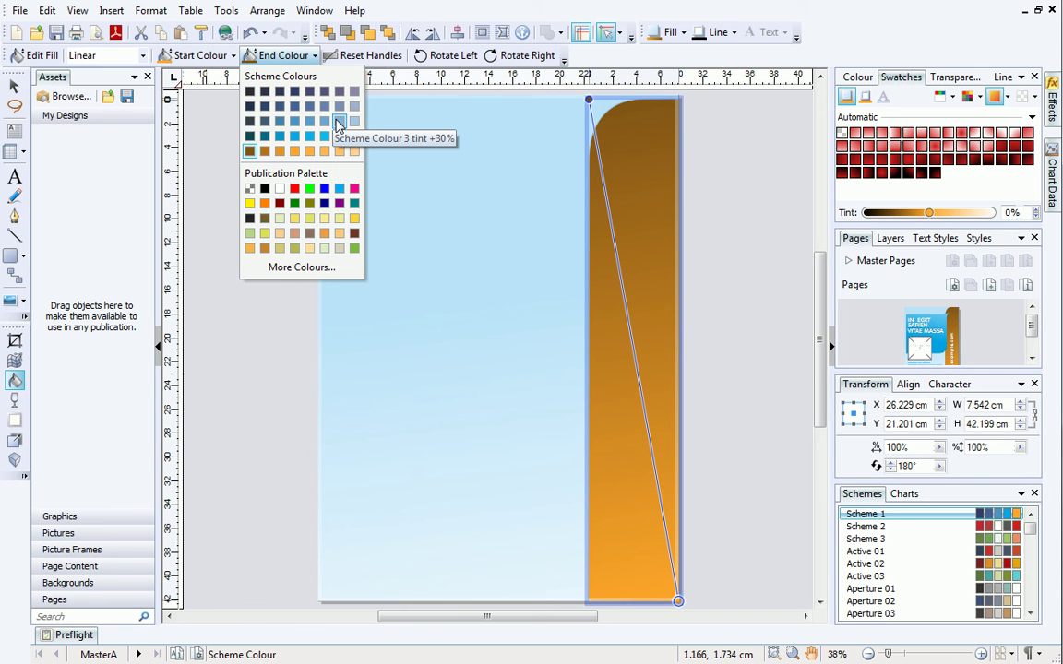
{"action": "left_click", "coordinate": [280, 137]}
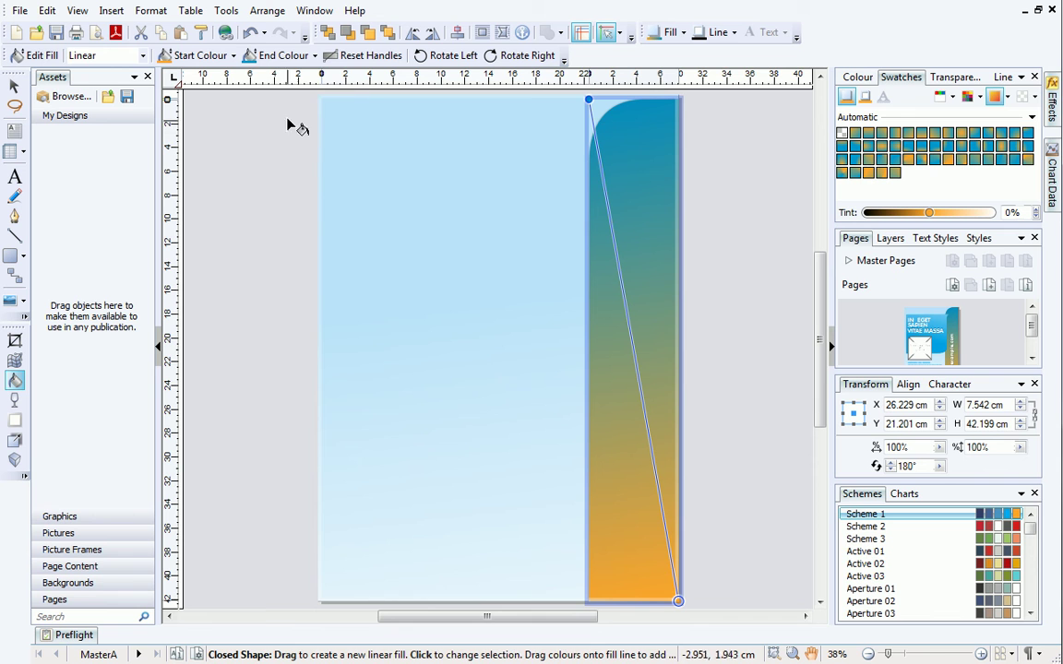
{"action": "left_click", "coordinate": [277, 55]}
{"action": "left_click", "coordinate": [279, 127]}
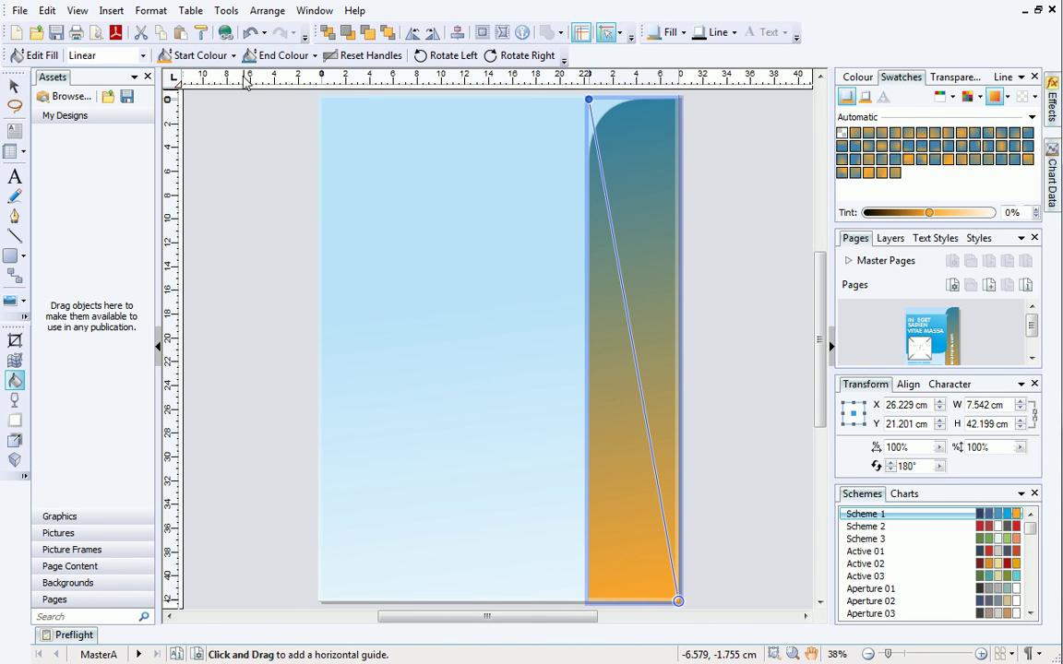
{"action": "left_click", "coordinate": [234, 56]}
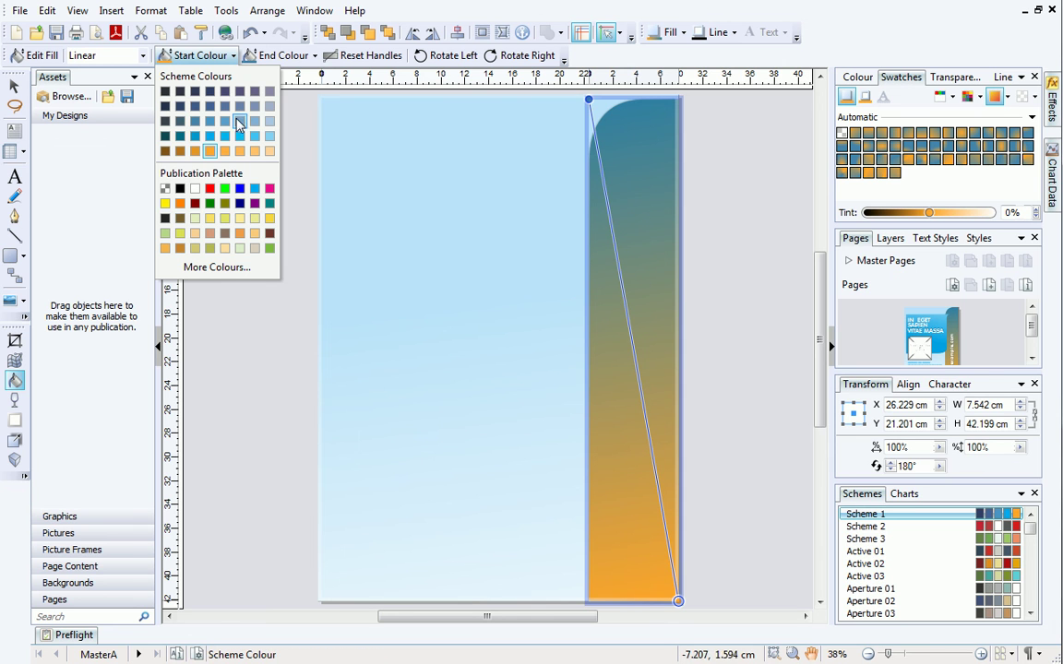
{"action": "left_click", "coordinate": [255, 152]}
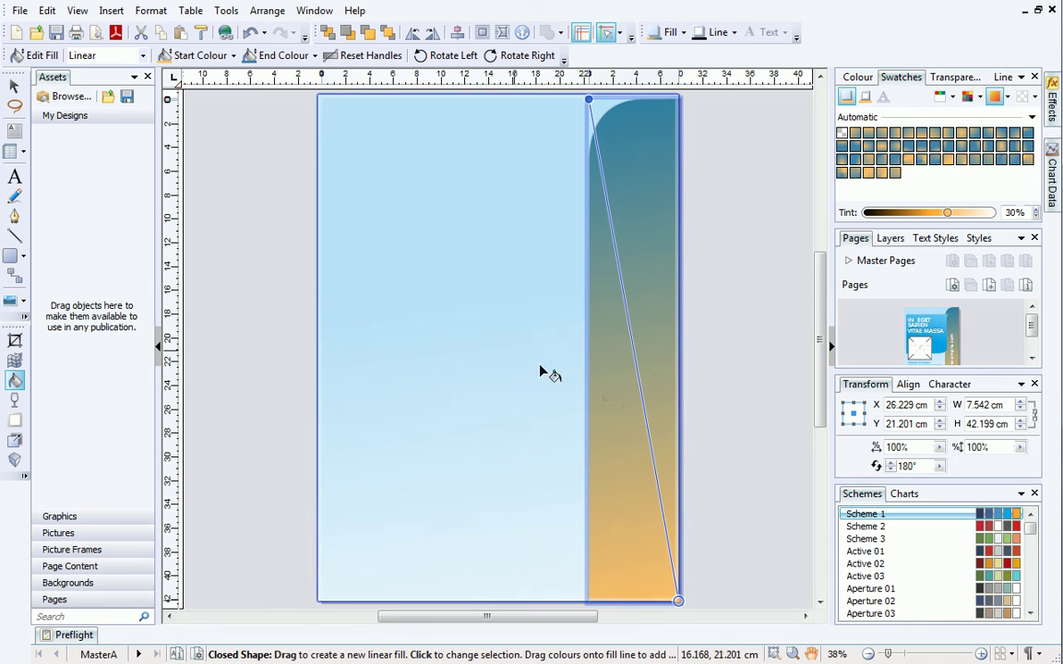
Step: Switch to green Scheme 3 and apply the grey-top to salmon-bottom automatic gradient
{"action": "left_click", "coordinate": [857, 528]}
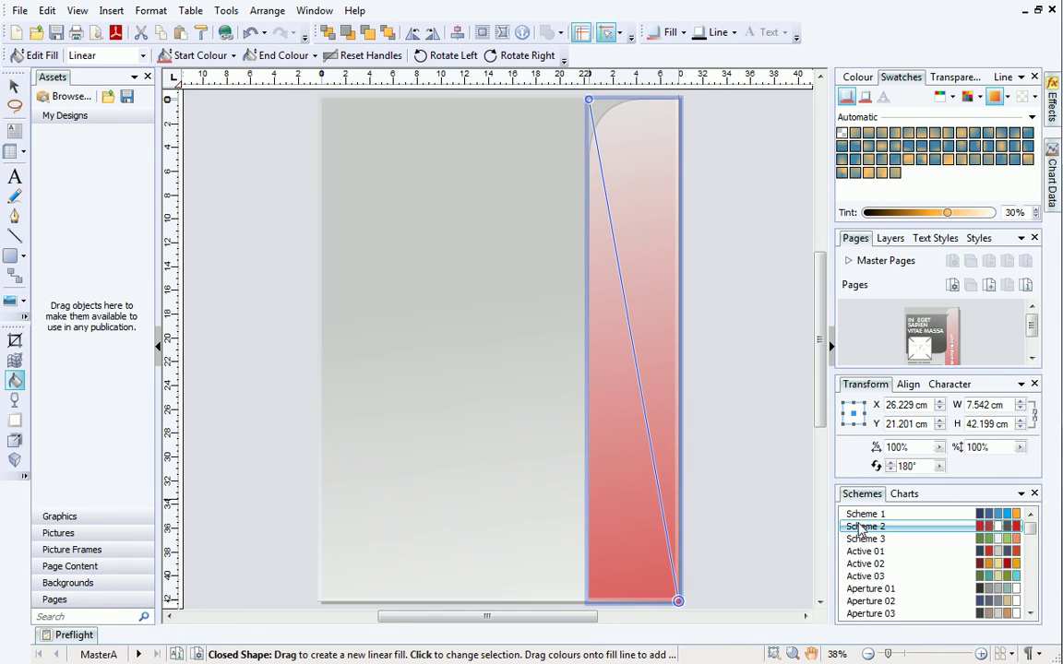
{"action": "left_click", "coordinate": [865, 540]}
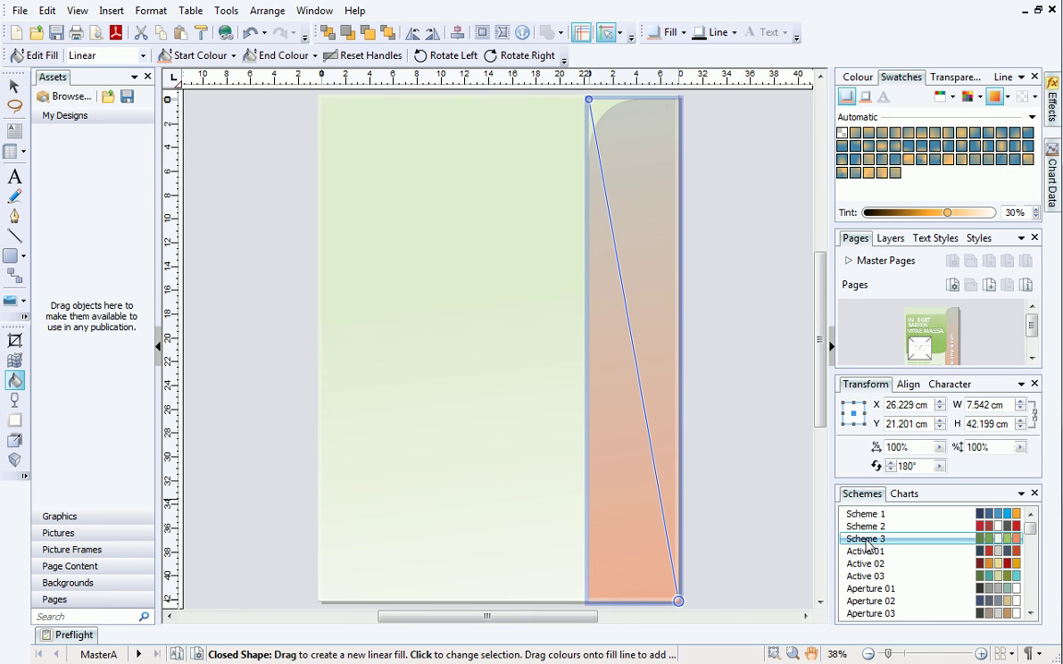
{"action": "left_click", "coordinate": [911, 155]}
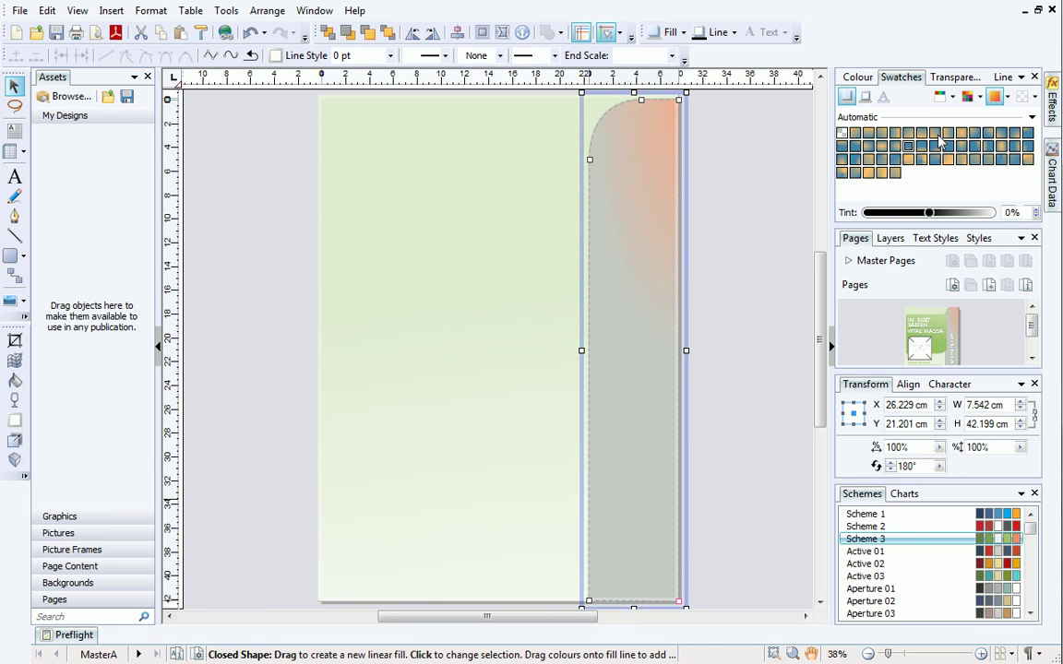
{"action": "left_click", "coordinate": [951, 137]}
{"action": "left_click", "coordinate": [975, 150]}
{"action": "left_click", "coordinate": [909, 134]}
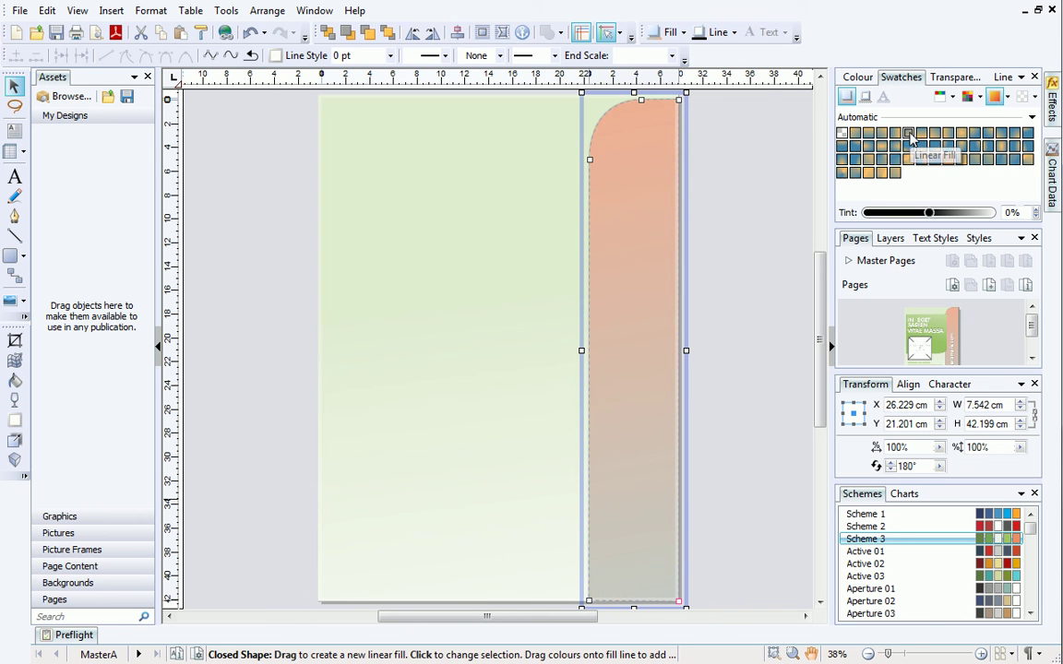
{"action": "left_click", "coordinate": [882, 135]}
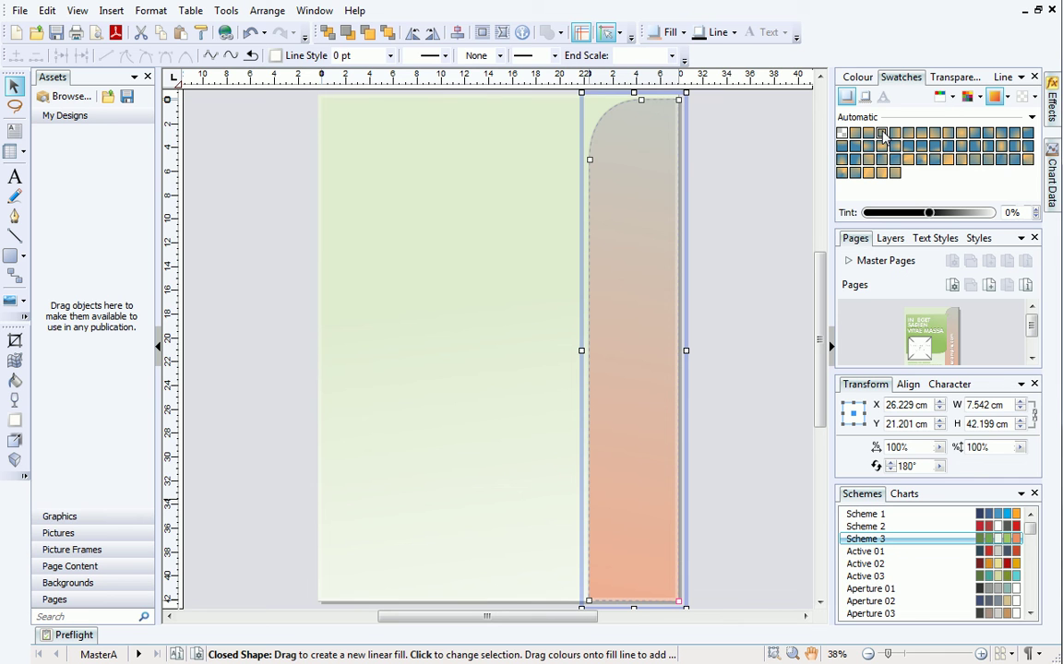
{"action": "left_click", "coordinate": [928, 338]}
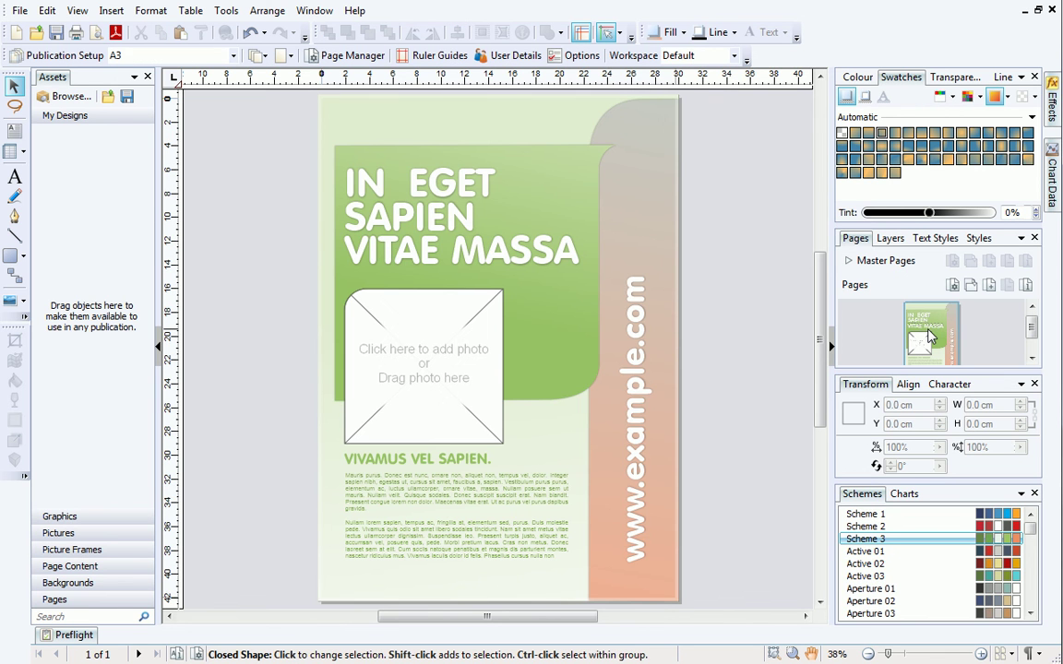